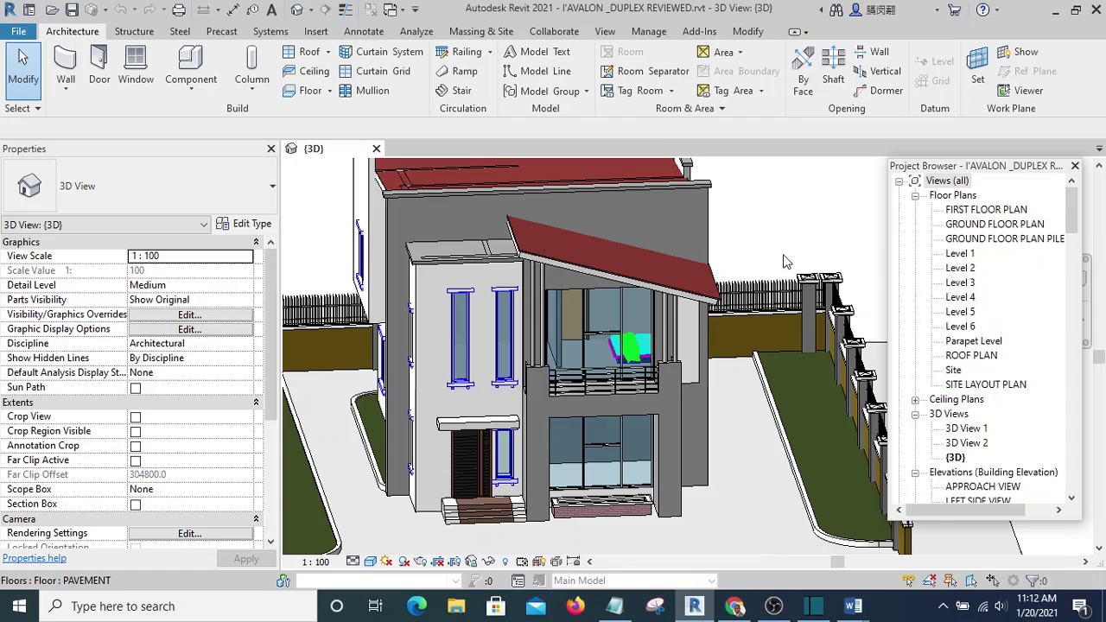
Orbit and zoom the 3D view to look over the duplex from several angles
{"action": "middle_click_drag", "start_coordinate": [804, 243], "coordinate": [822, 284]}
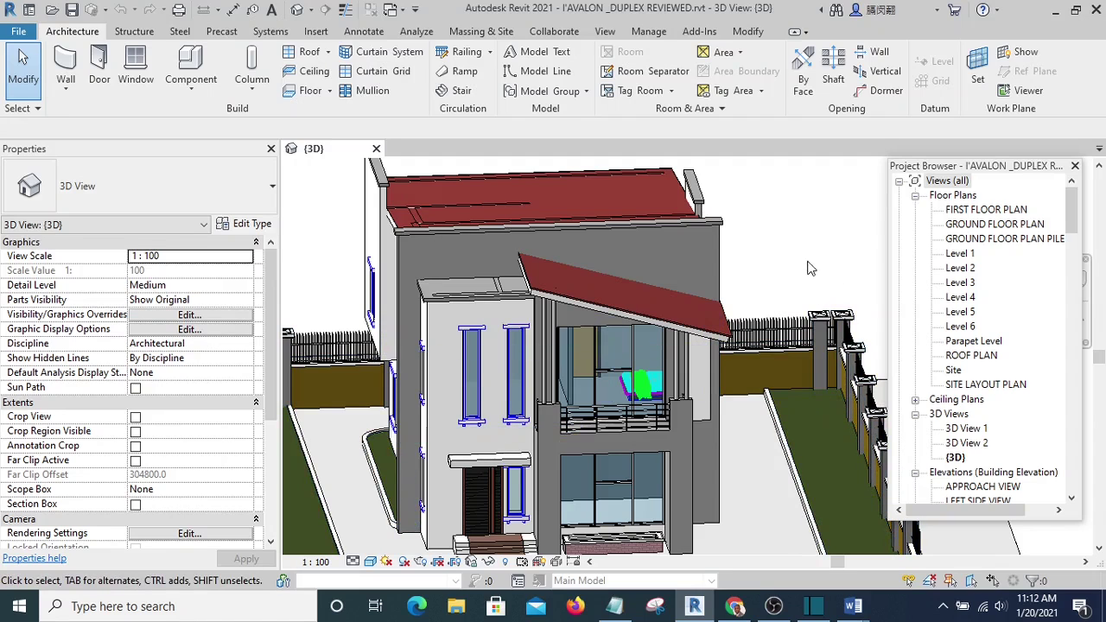
{"action": "scroll", "coordinate": [804, 259], "scroll_direction": "down", "scroll_amount": 3}
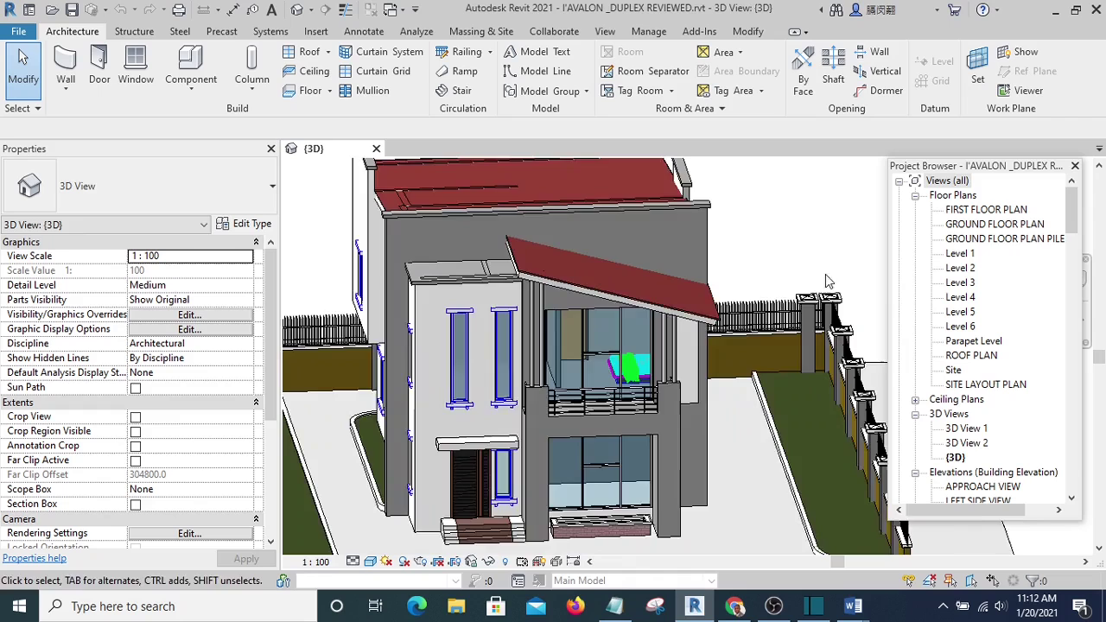
{"action": "scroll", "coordinate": [827, 252], "scroll_direction": "up", "scroll_amount": 3}
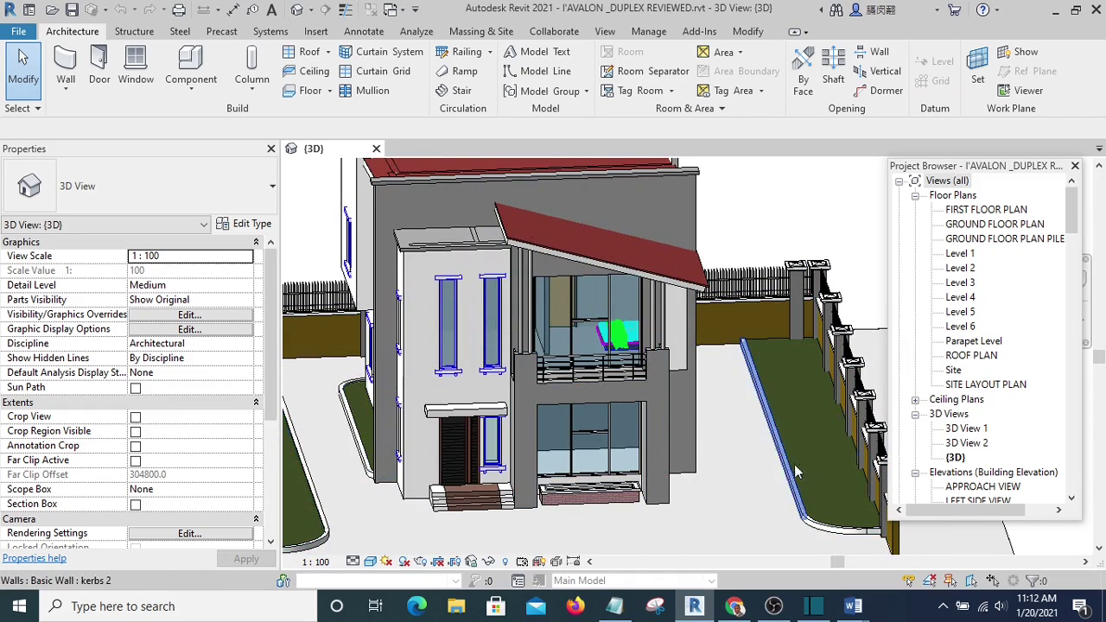
{"action": "middle_click_drag", "start_coordinate": [859, 257], "coordinate": [846, 253]}
{"action": "scroll", "coordinate": [581, 367], "scroll_direction": "up", "scroll_amount": 5}
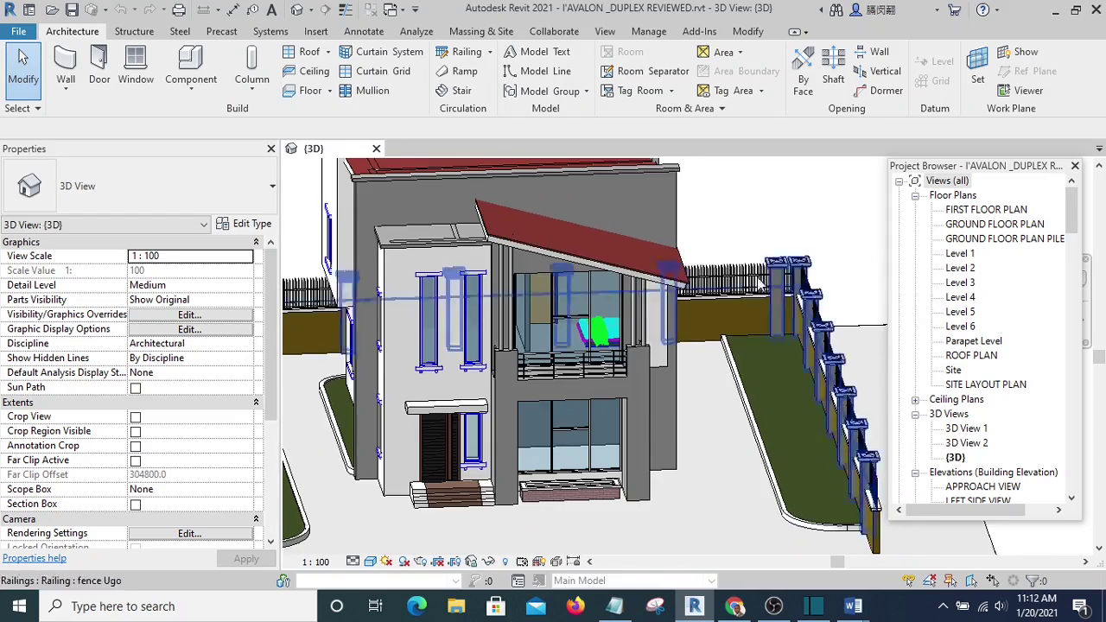
{"action": "scroll", "coordinate": [800, 435], "scroll_direction": "down", "scroll_amount": 5}
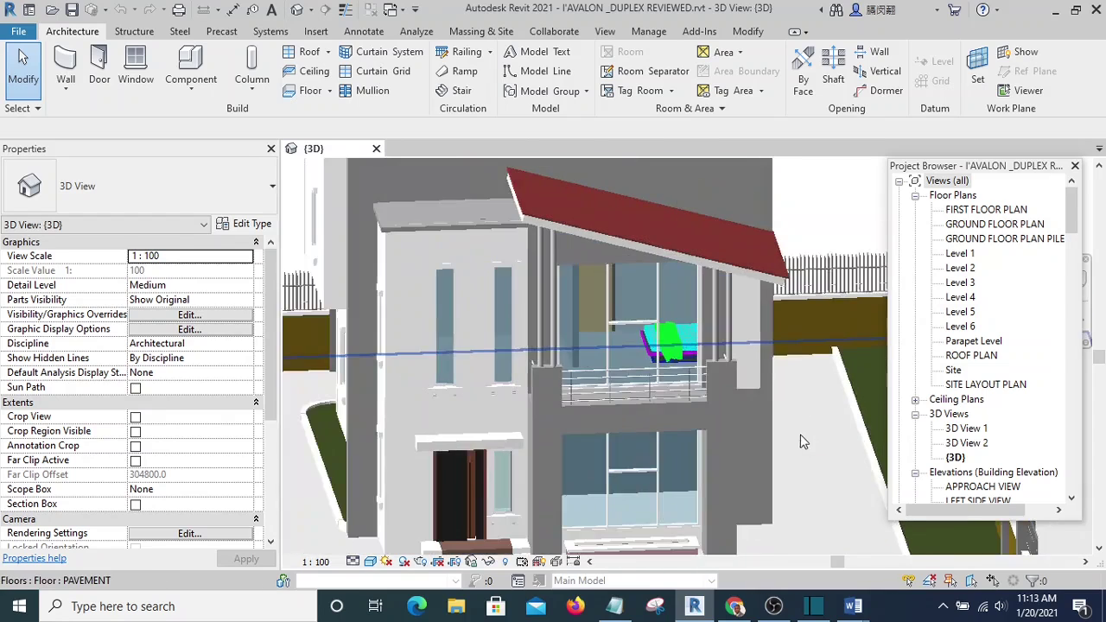
{"action": "mouse_move", "coordinate": [798, 433]}
{"action": "middle_mouse_down"}
{"action": "mouse_move", "coordinate": [783, 461]}
{"action": "mouse_move", "coordinate": [770, 457]}
{"action": "mouse_move", "coordinate": [785, 471]}
{"action": "middle_mouse_up"}
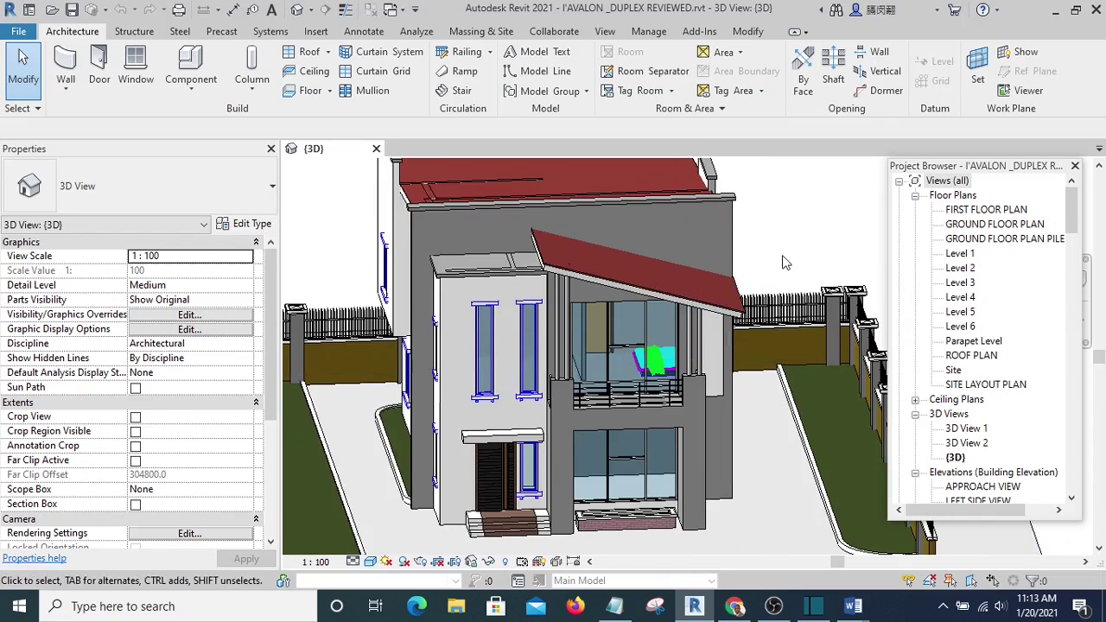
{"action": "mouse_move", "coordinate": [785, 261]}
{"action": "middle_mouse_down"}
{"action": "mouse_move", "coordinate": [790, 279]}
{"action": "mouse_move", "coordinate": [812, 284]}
{"action": "middle_mouse_up"}
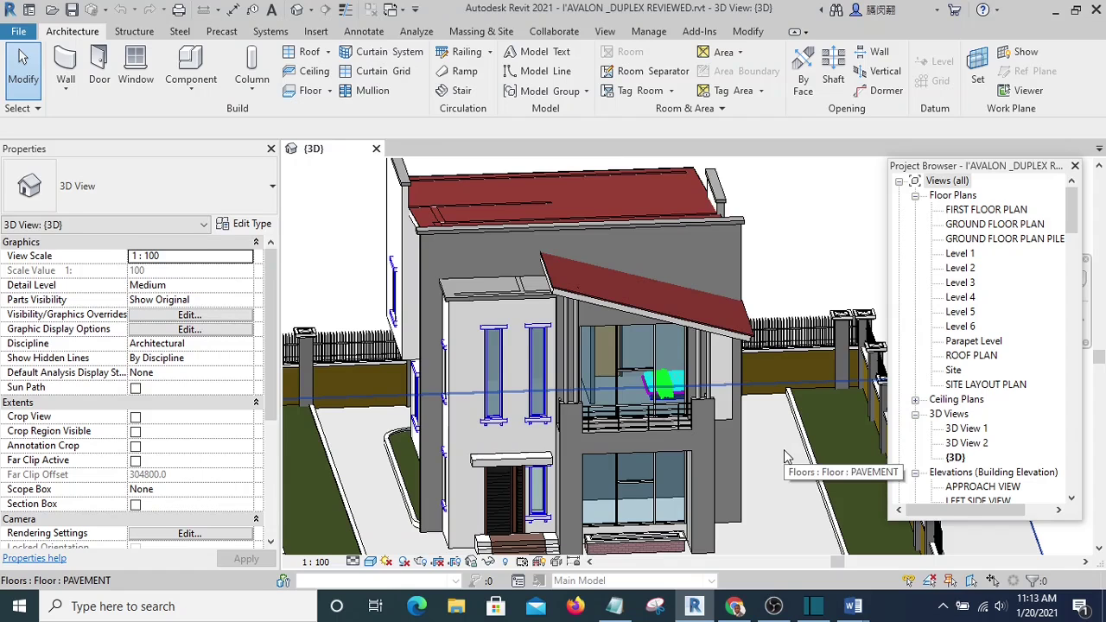
{"action": "mouse_move", "coordinate": [796, 277]}
{"action": "middle_mouse_down"}
{"action": "mouse_move", "coordinate": [818, 276]}
{"action": "mouse_move", "coordinate": [822, 252]}
{"action": "mouse_move", "coordinate": [825, 285]}
{"action": "mouse_move", "coordinate": [814, 282]}
{"action": "middle_mouse_up"}
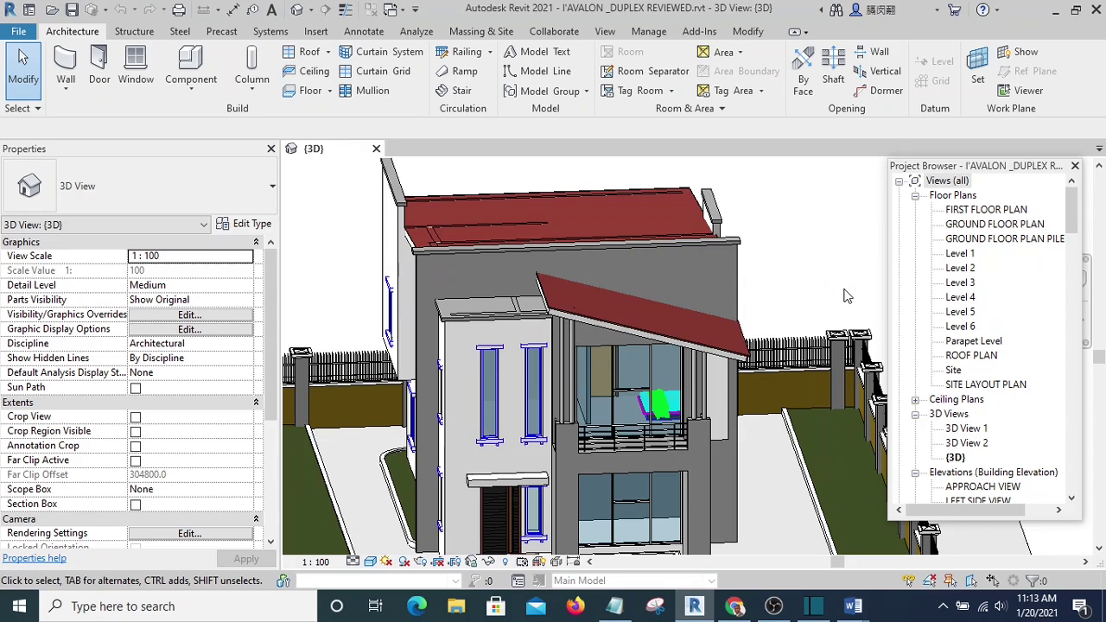
{"action": "middle_click_drag", "start_coordinate": [846, 297], "coordinate": [785, 265]}
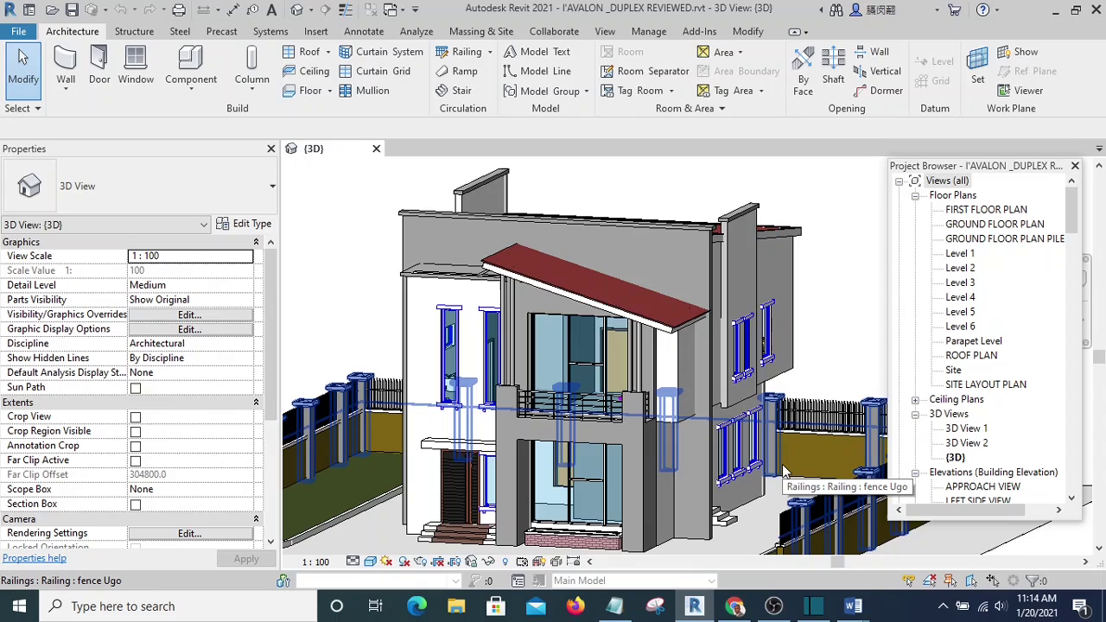
Orbit above the house and select the small front roof and main roof to inspect them
{"action": "left_click", "coordinate": [928, 260]}
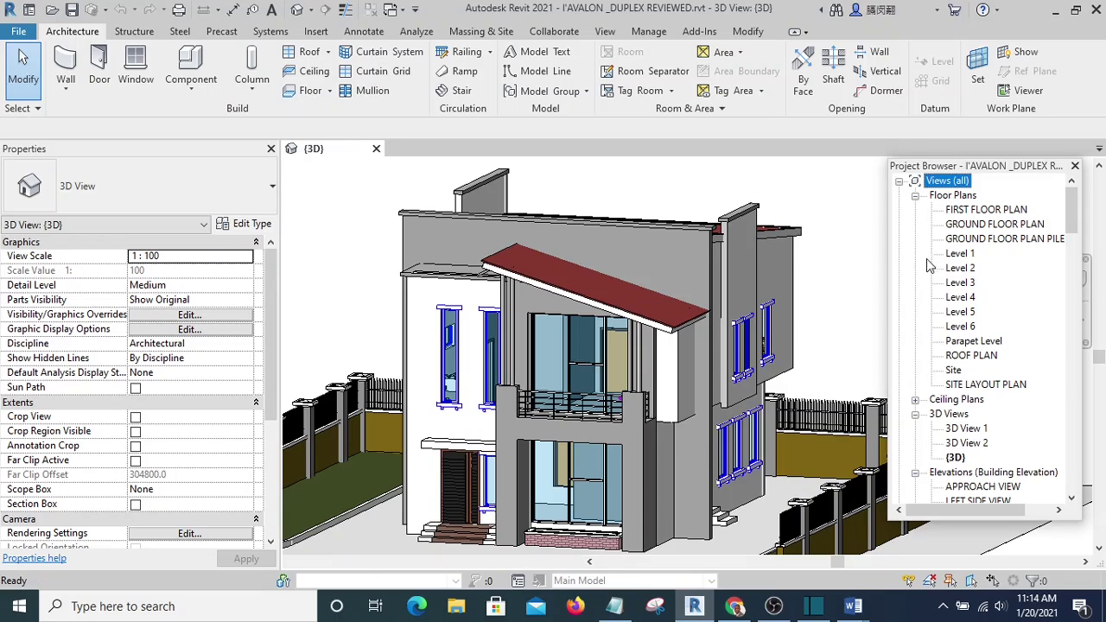
{"action": "left_click", "coordinate": [854, 261]}
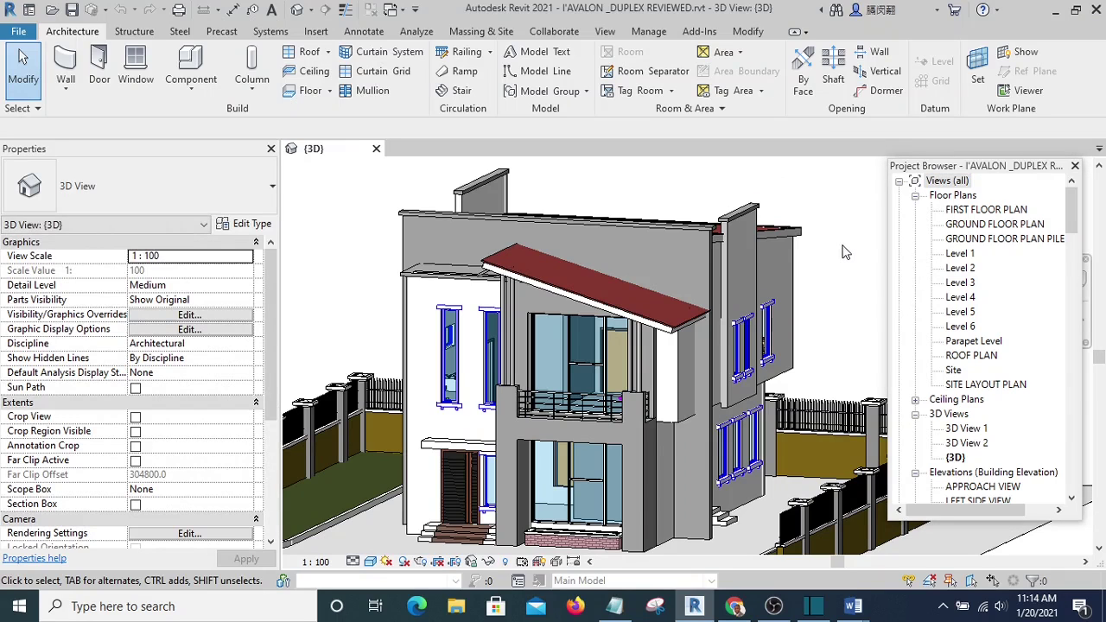
{"action": "middle_click_drag", "start_coordinate": [849, 251], "coordinate": [573, 295], "text": "shift"}
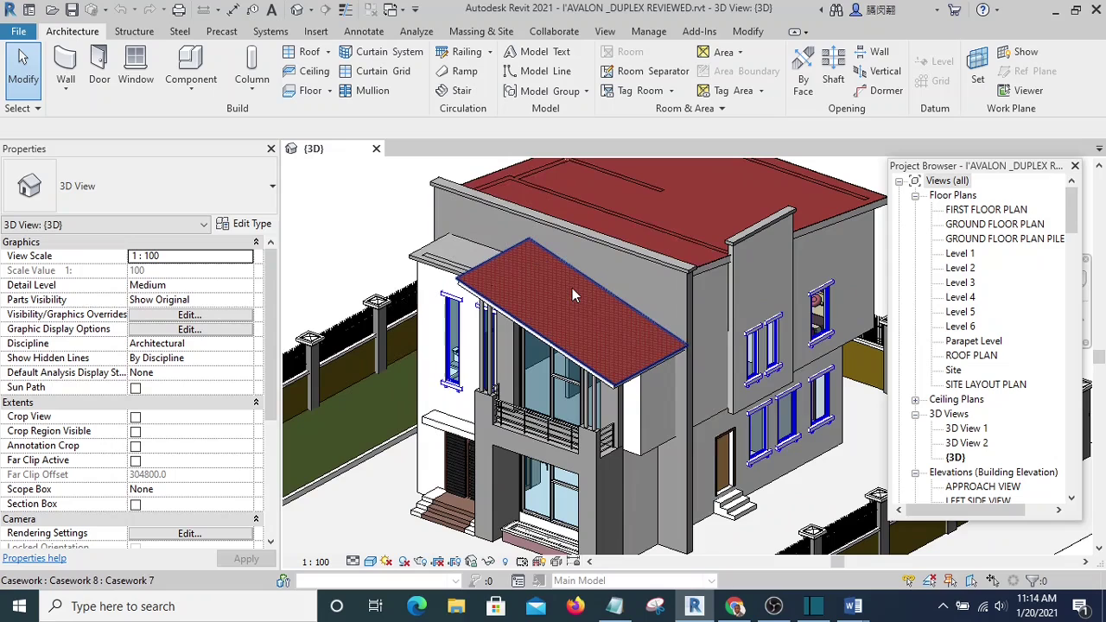
{"action": "left_click", "coordinate": [576, 302]}
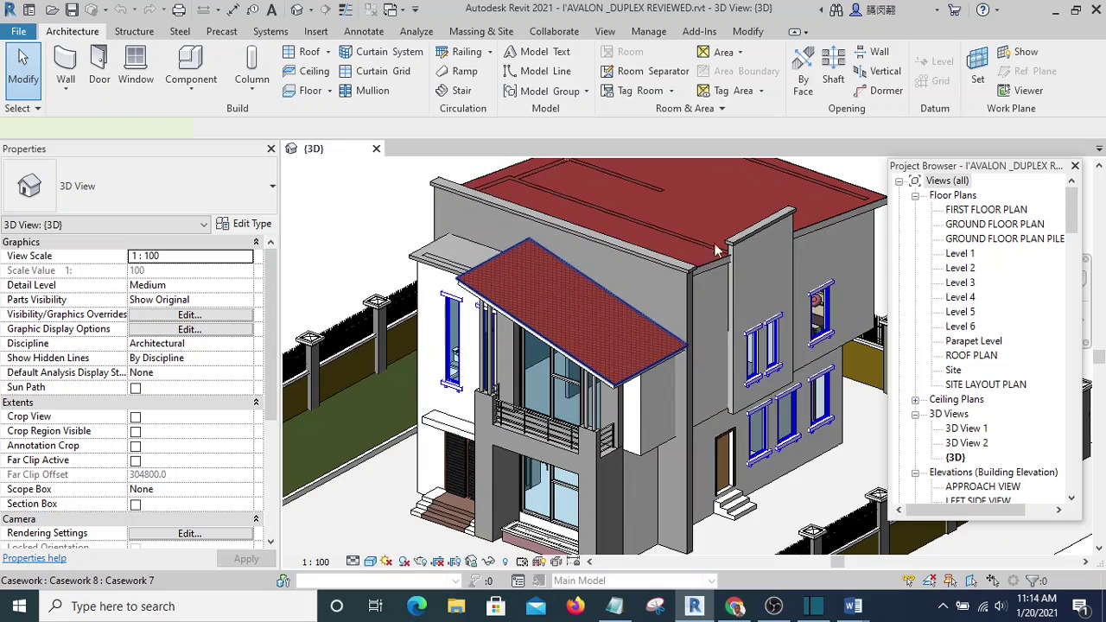
{"action": "left_click", "coordinate": [776, 190], "text": "ctrl"}
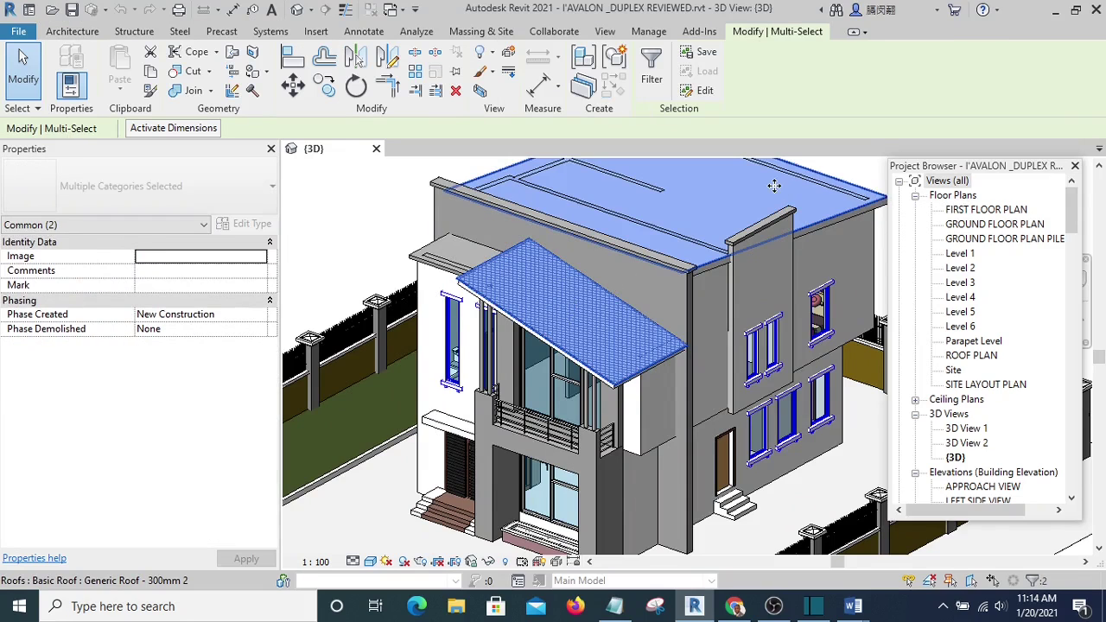
{"action": "left_click", "coordinate": [335, 216]}
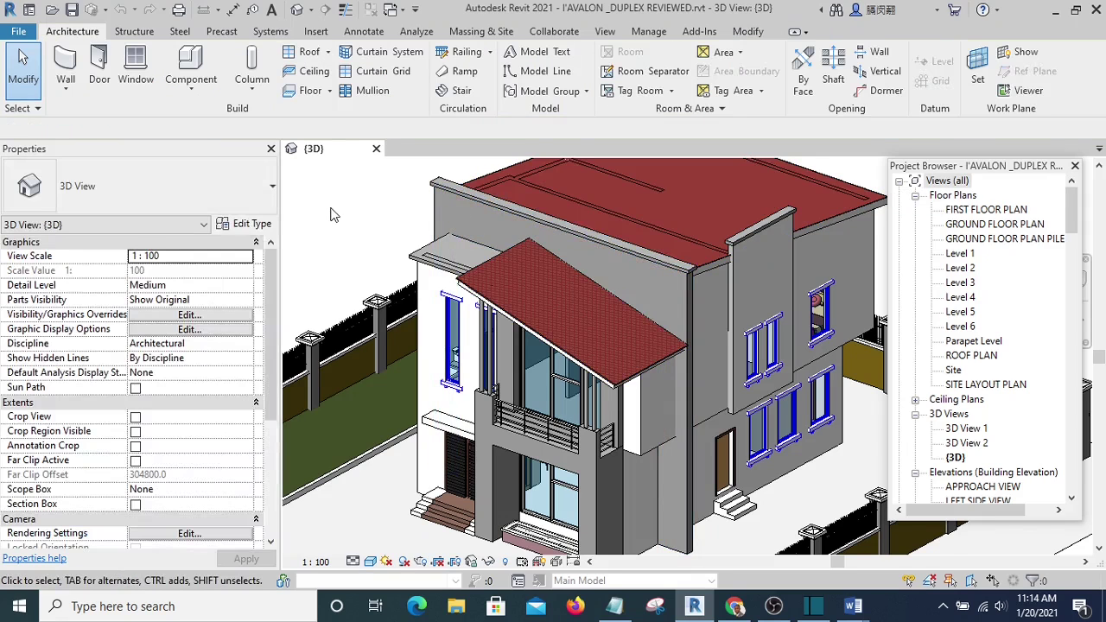
Check the upper-storey walls, then select the in-place casework element at the front
{"action": "left_click", "coordinate": [768, 284]}
{"action": "left_click", "coordinate": [852, 259]}
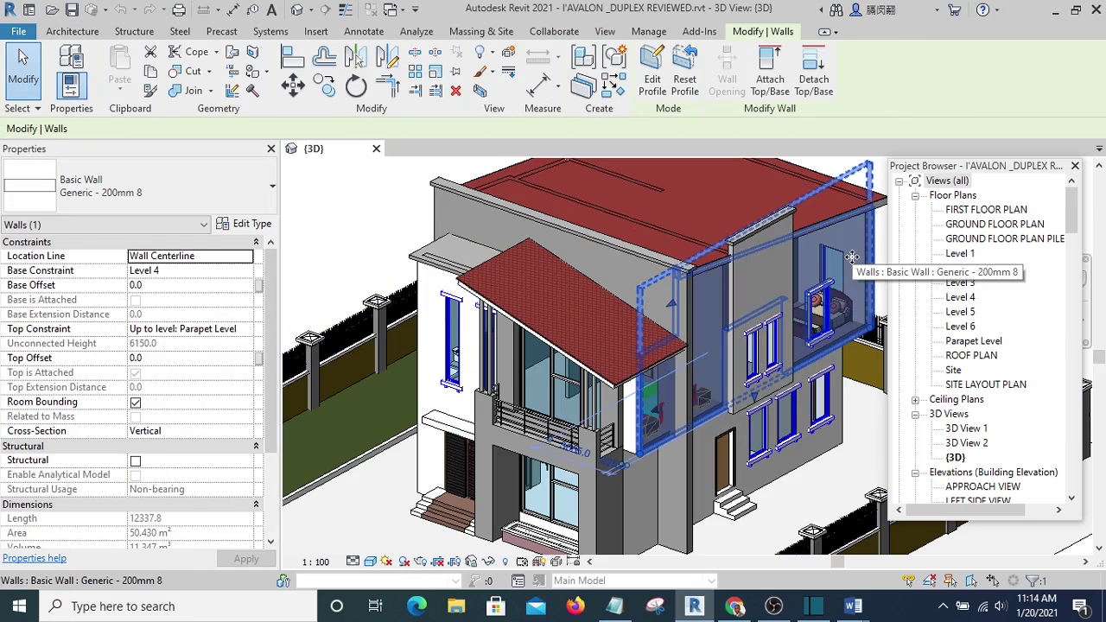
{"action": "left_click", "coordinate": [625, 264]}
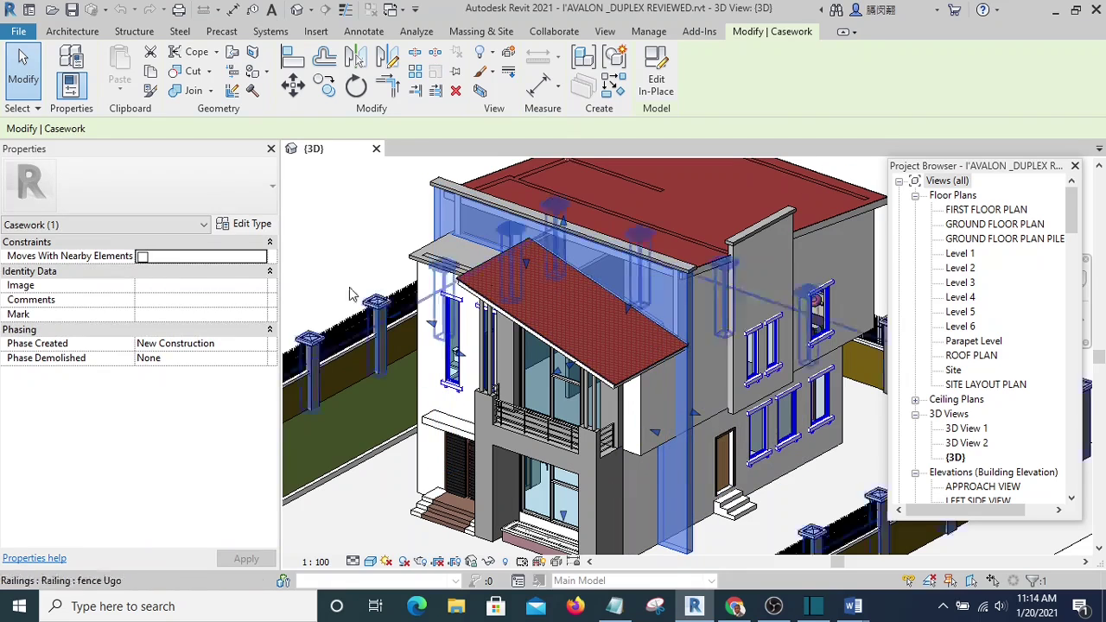
{"action": "left_click", "coordinate": [359, 231]}
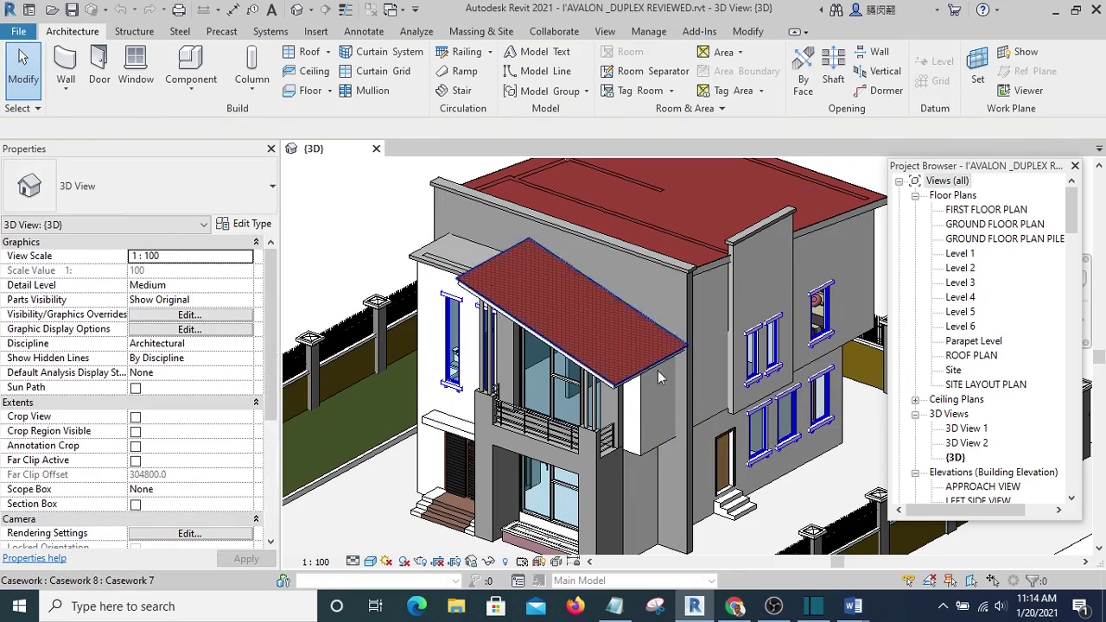
{"action": "left_click", "coordinate": [680, 497]}
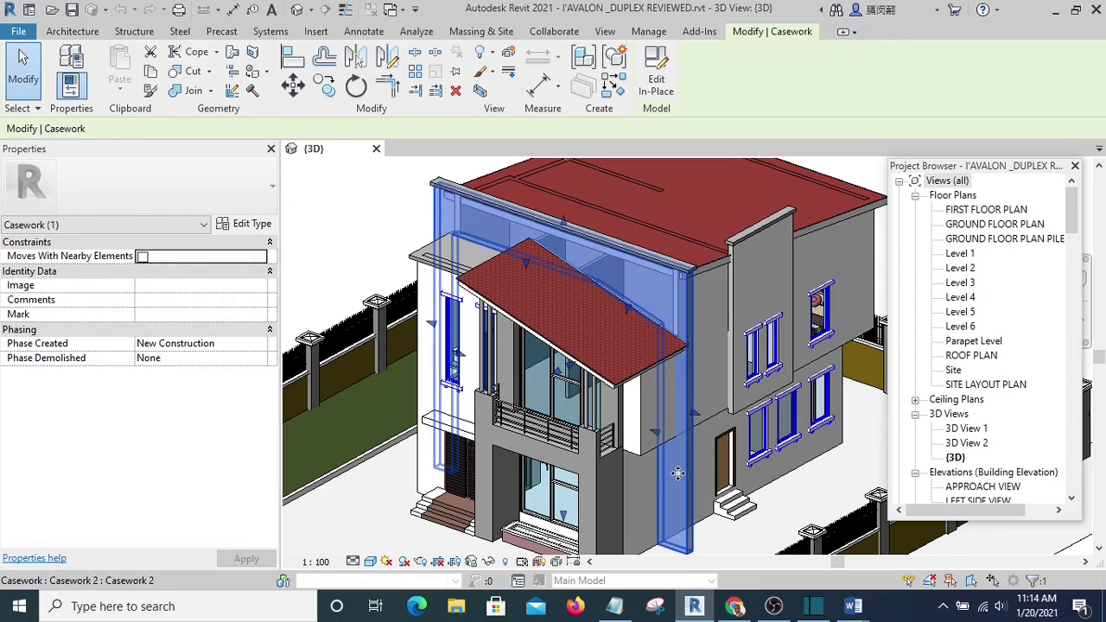
Edit the casework in place, view the extrusion's material list without changes, and finish the model
{"action": "left_click", "coordinate": [674, 80]}
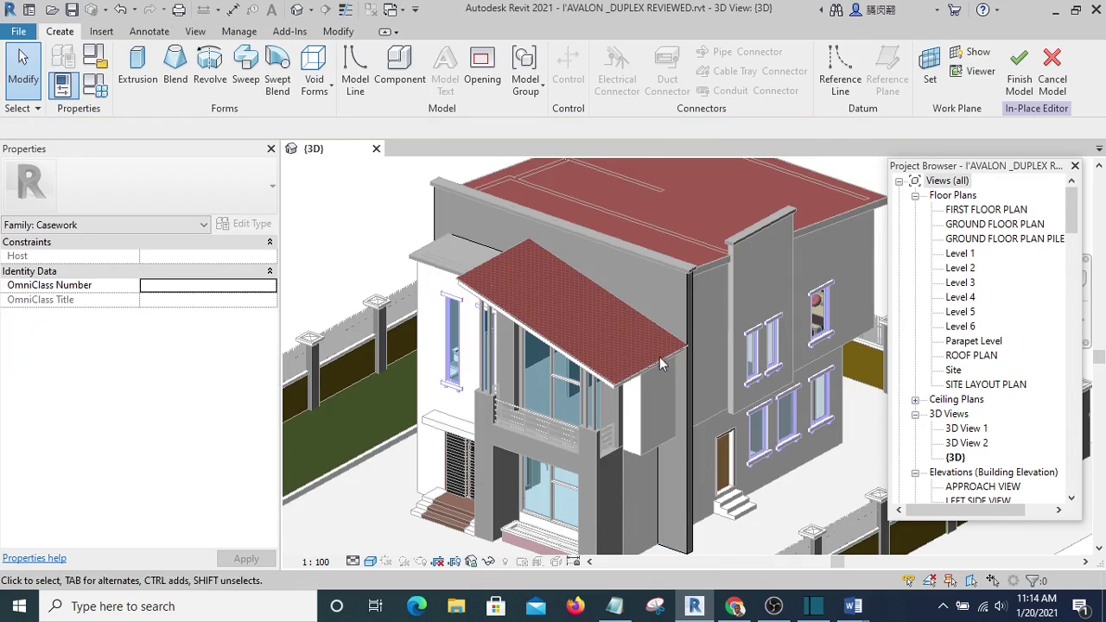
{"action": "left_click", "coordinate": [672, 290]}
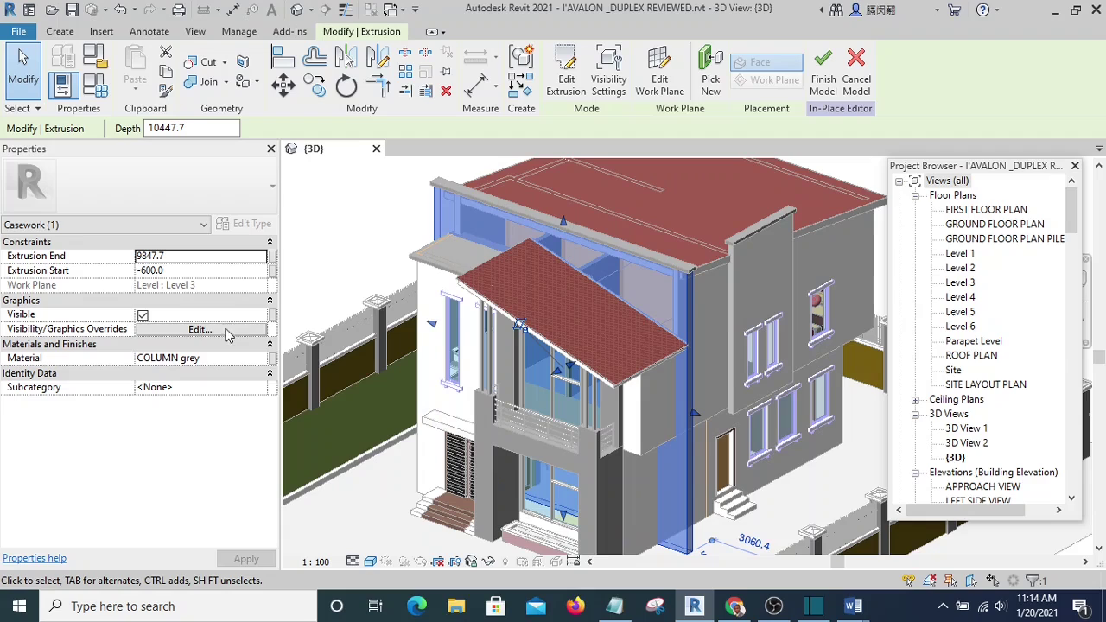
{"action": "left_click", "coordinate": [263, 362]}
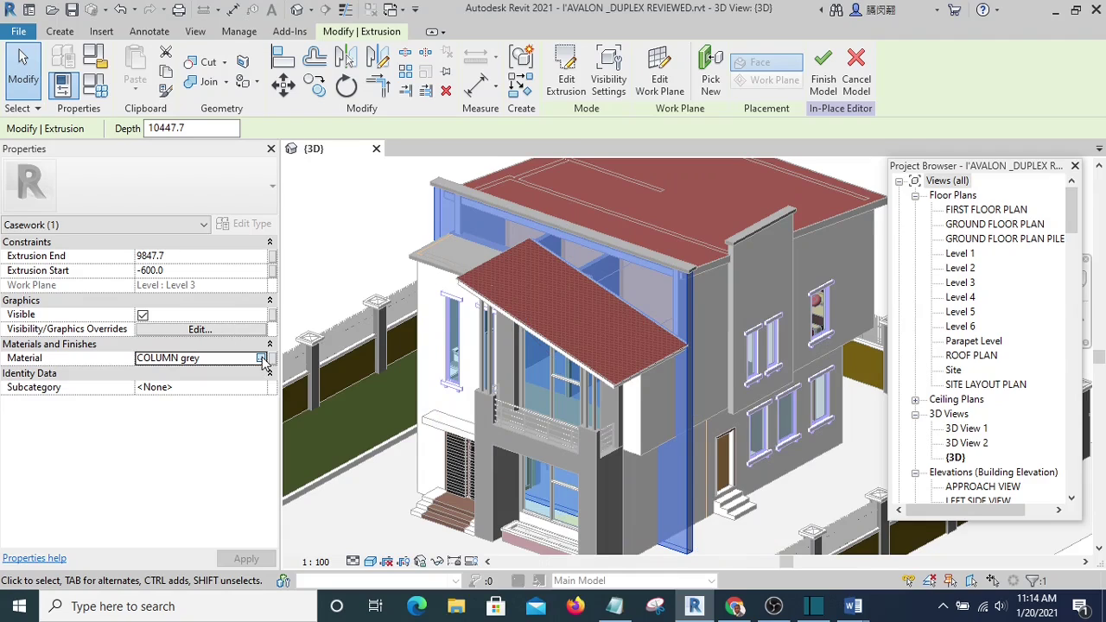
{"action": "left_click", "coordinate": [261, 359]}
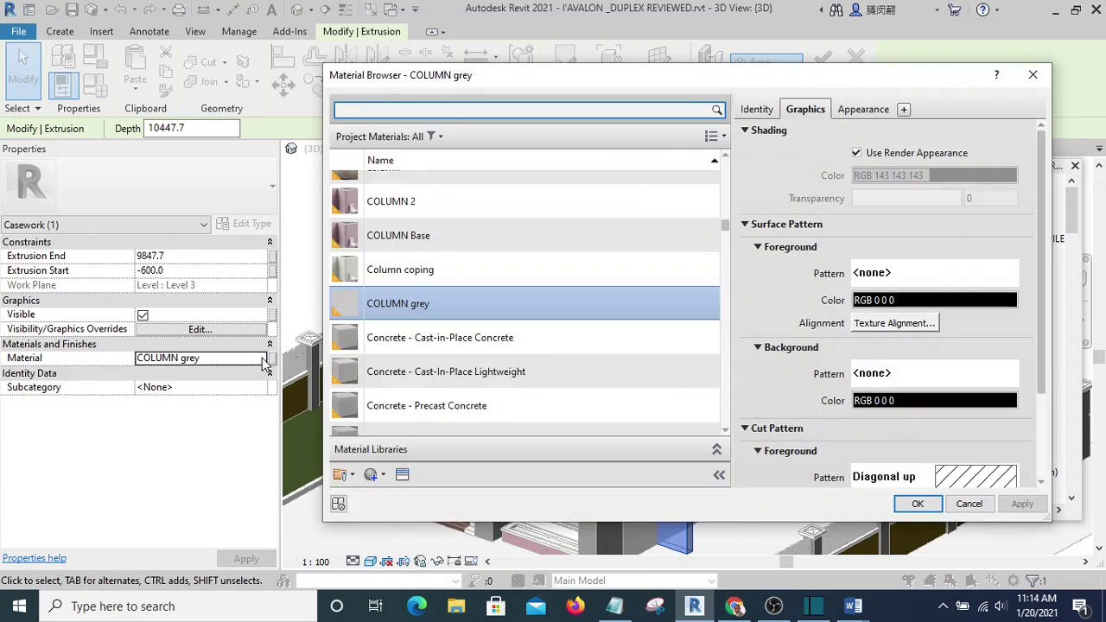
{"action": "left_click", "coordinate": [1034, 76]}
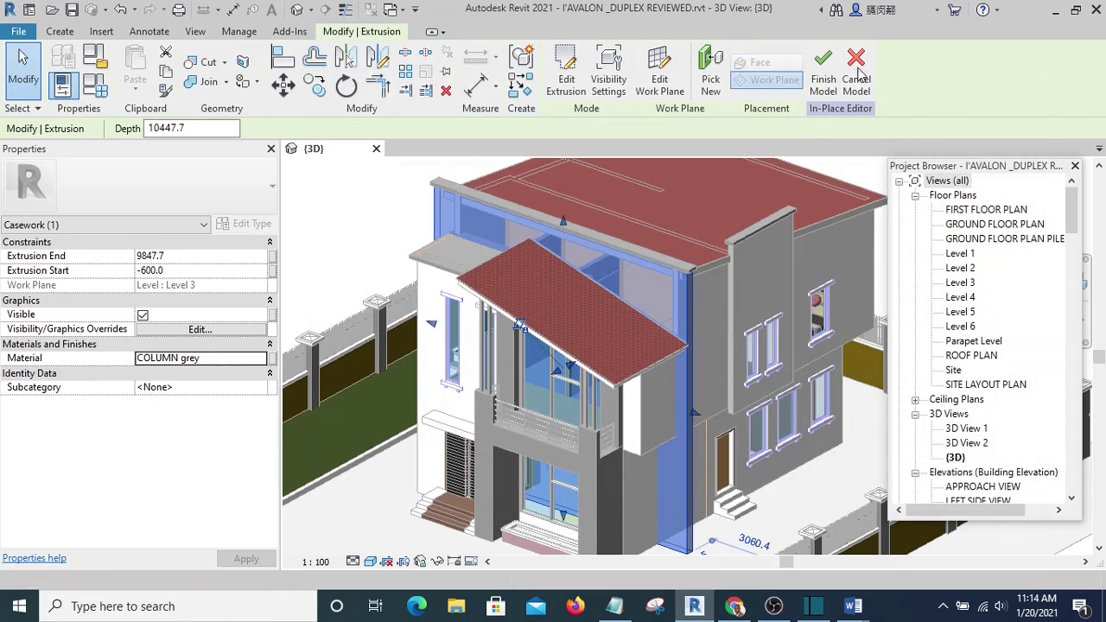
{"action": "left_click", "coordinate": [824, 80]}
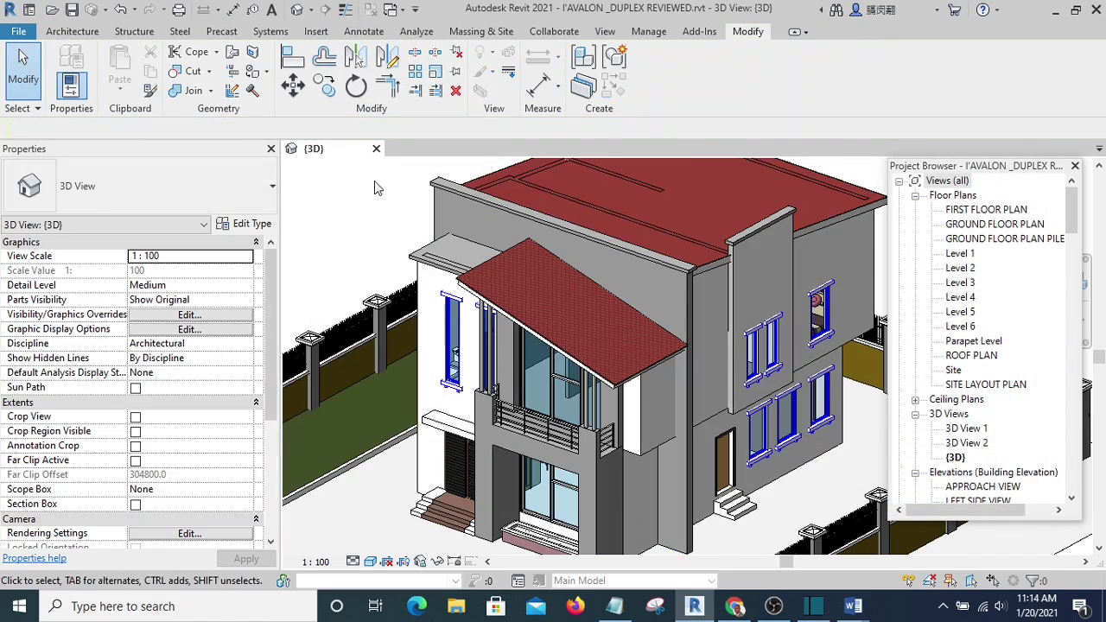
{"action": "left_click", "coordinate": [850, 268]}
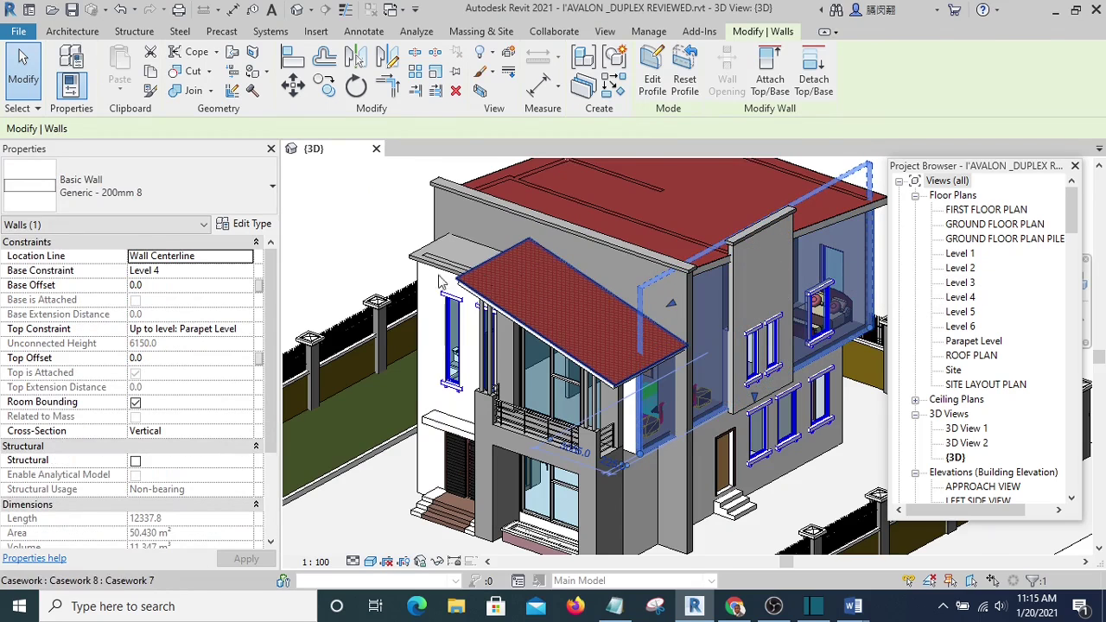
{"action": "left_click", "coordinate": [247, 225]}
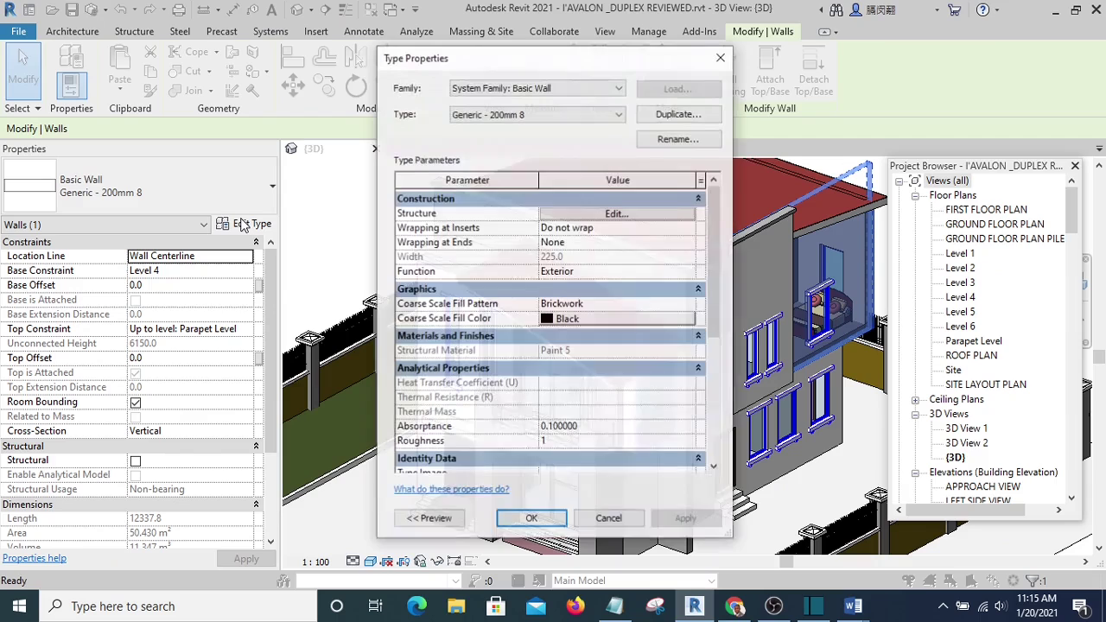
{"action": "left_click", "coordinate": [615, 214]}
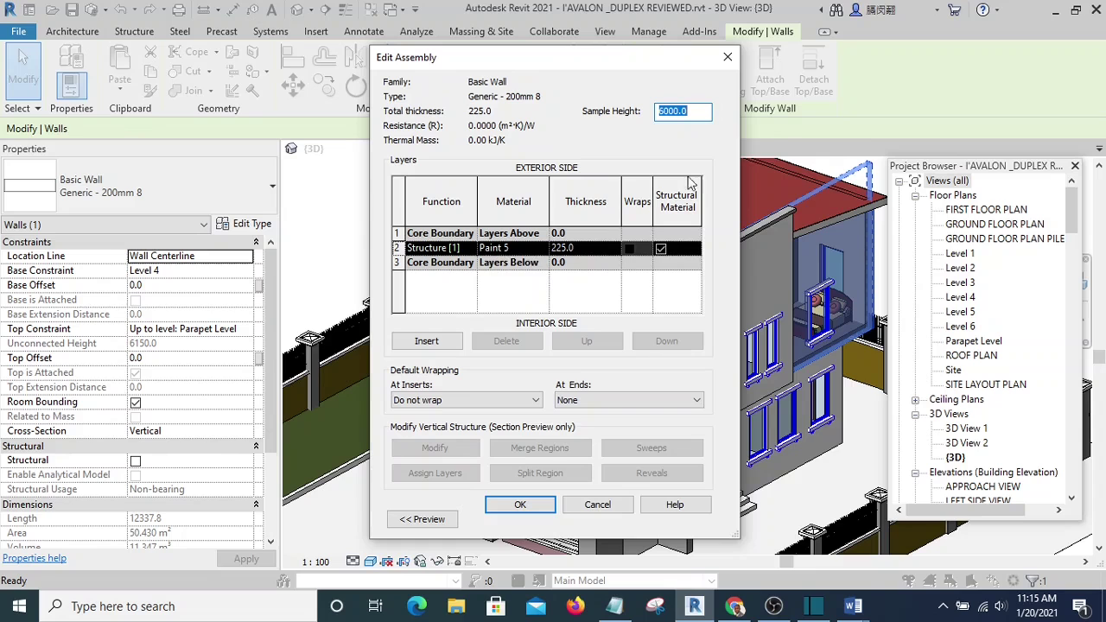
{"action": "left_click", "coordinate": [728, 57]}
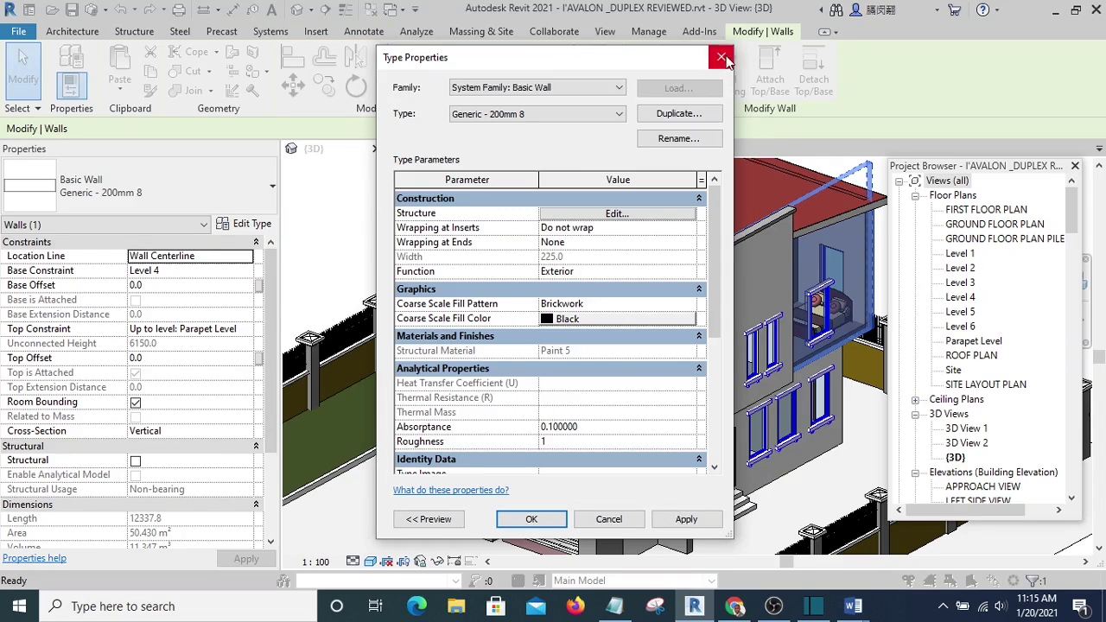
{"action": "left_click", "coordinate": [723, 57]}
{"action": "left_click", "coordinate": [400, 222]}
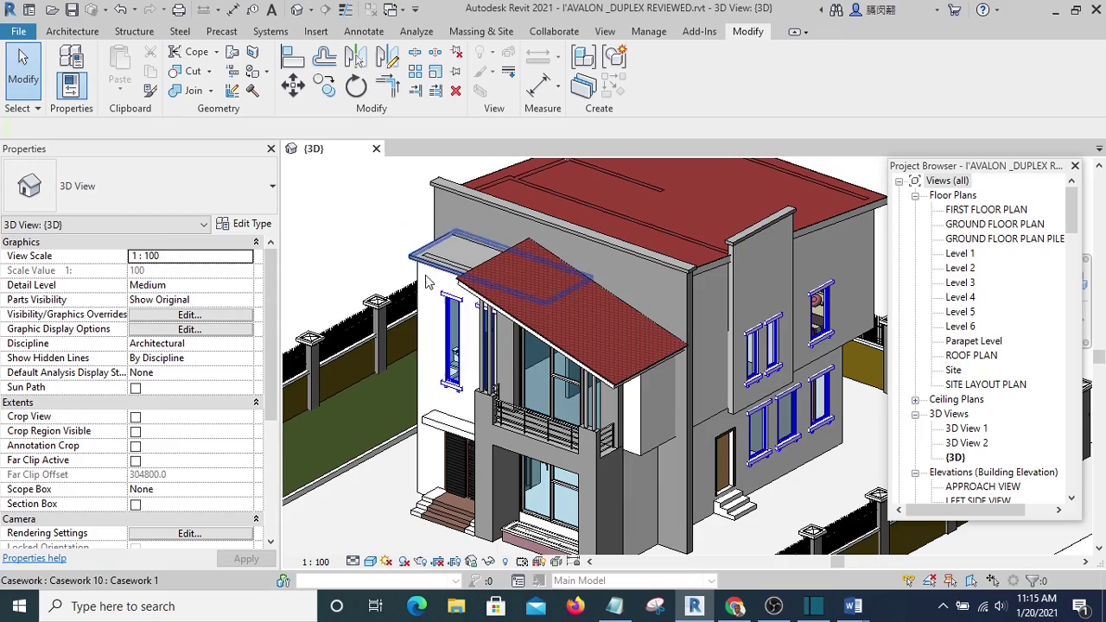
{"action": "middle_click_drag", "start_coordinate": [785, 463], "coordinate": [751, 456]}
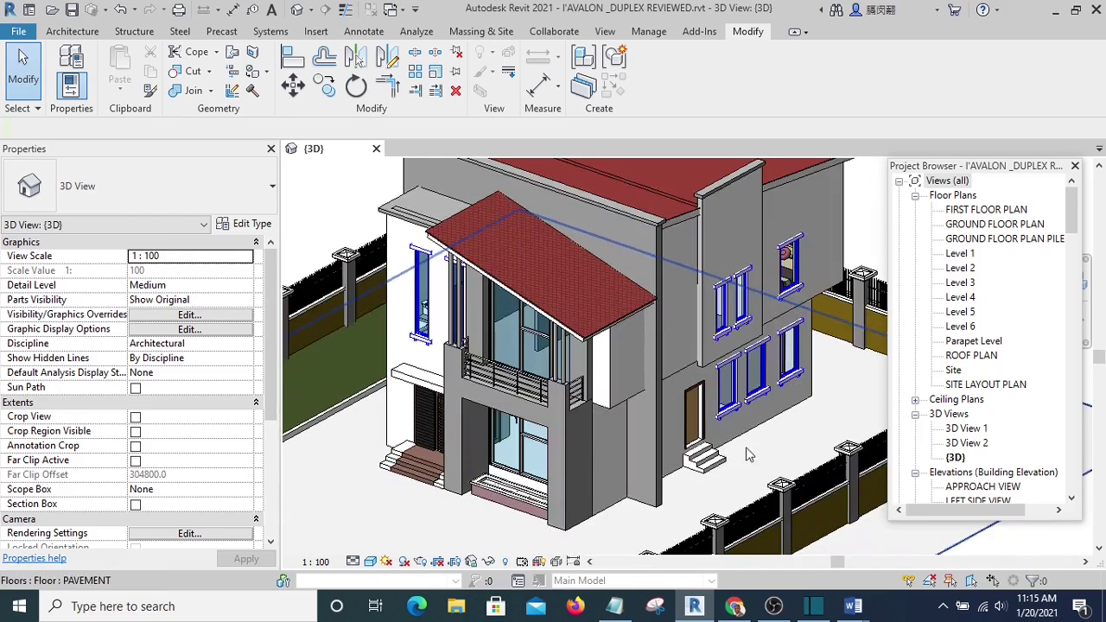
{"action": "scroll", "coordinate": [510, 493], "scroll_direction": "up", "scroll_amount": 2}
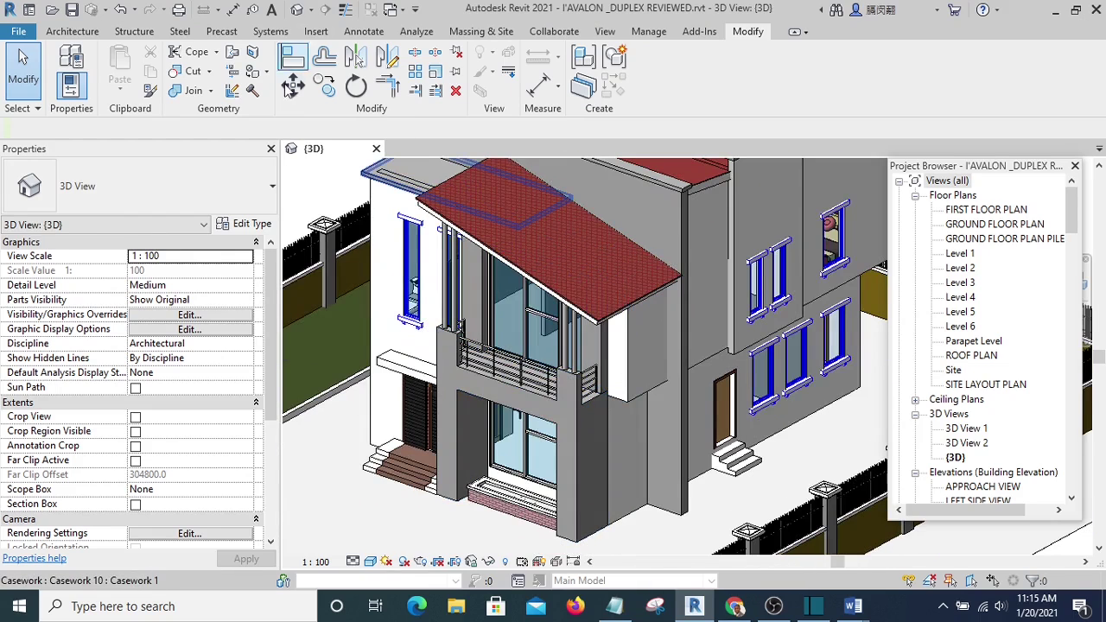
{"action": "middle_click_drag", "start_coordinate": [518, 345], "coordinate": [571, 393]}
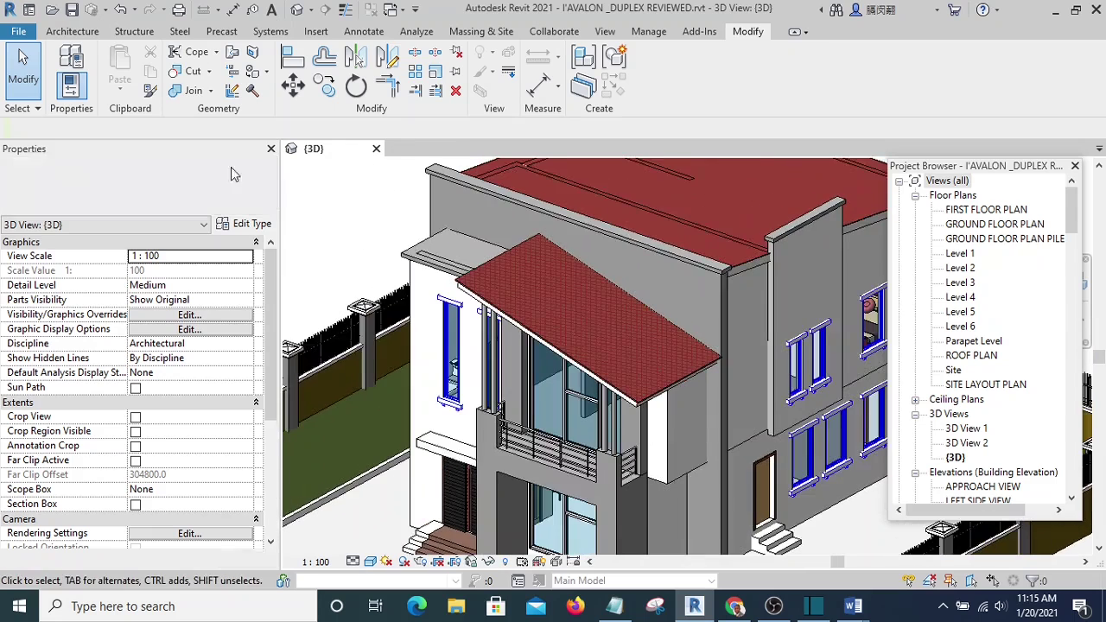
Start an FBX export of the 3D view with the Revit Tutorial folder as destination
{"action": "left_click", "coordinate": [17, 26]}
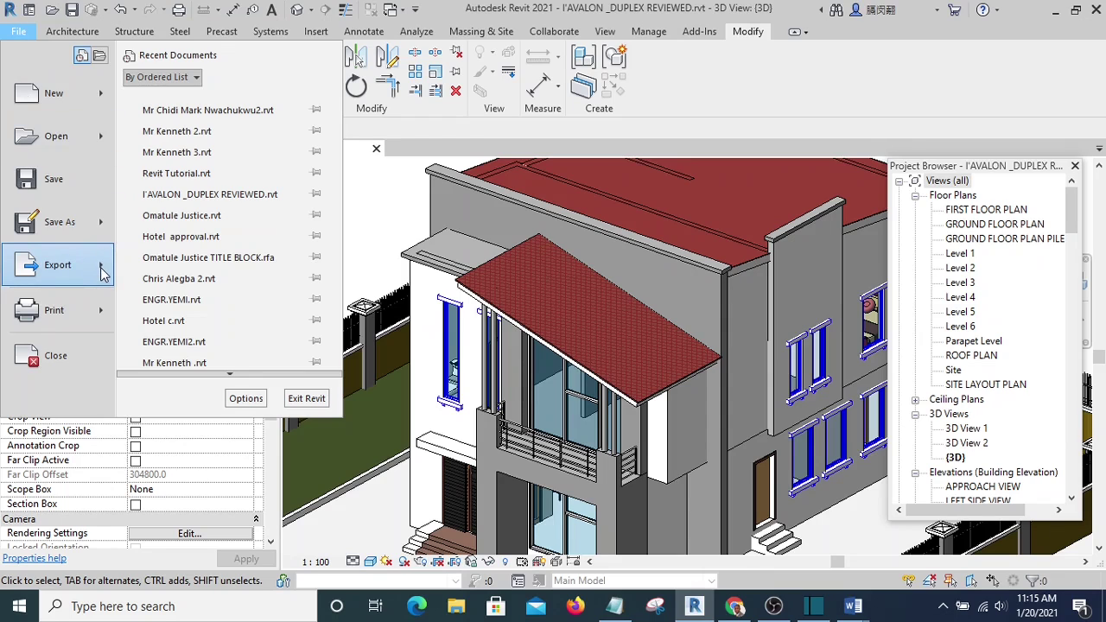
{"action": "mouse_move", "coordinate": [102, 273]}
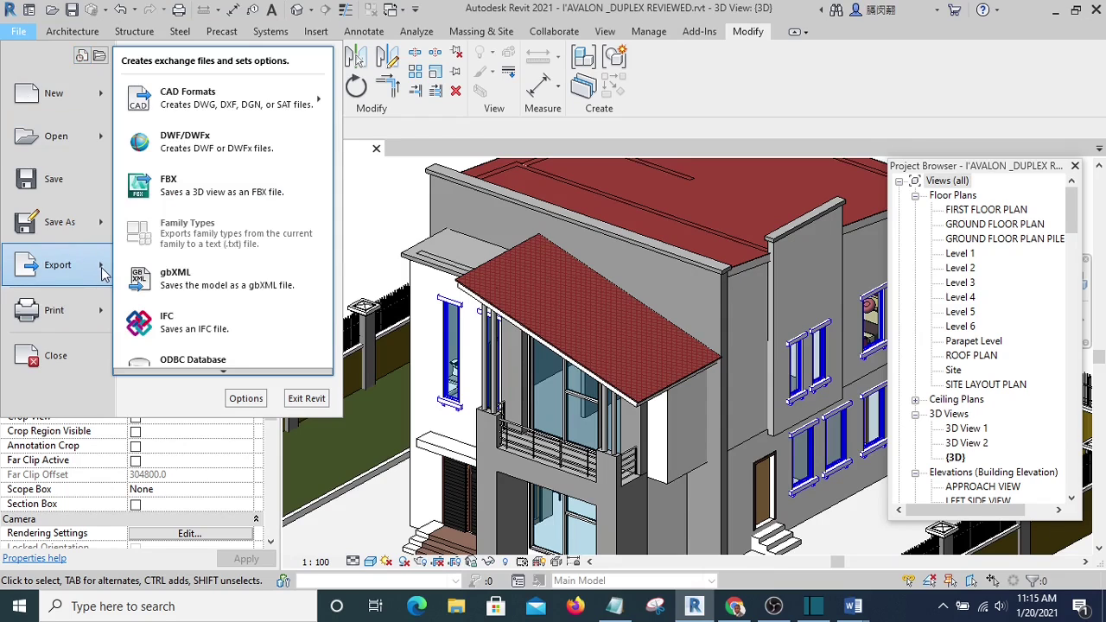
{"action": "left_click", "coordinate": [198, 188]}
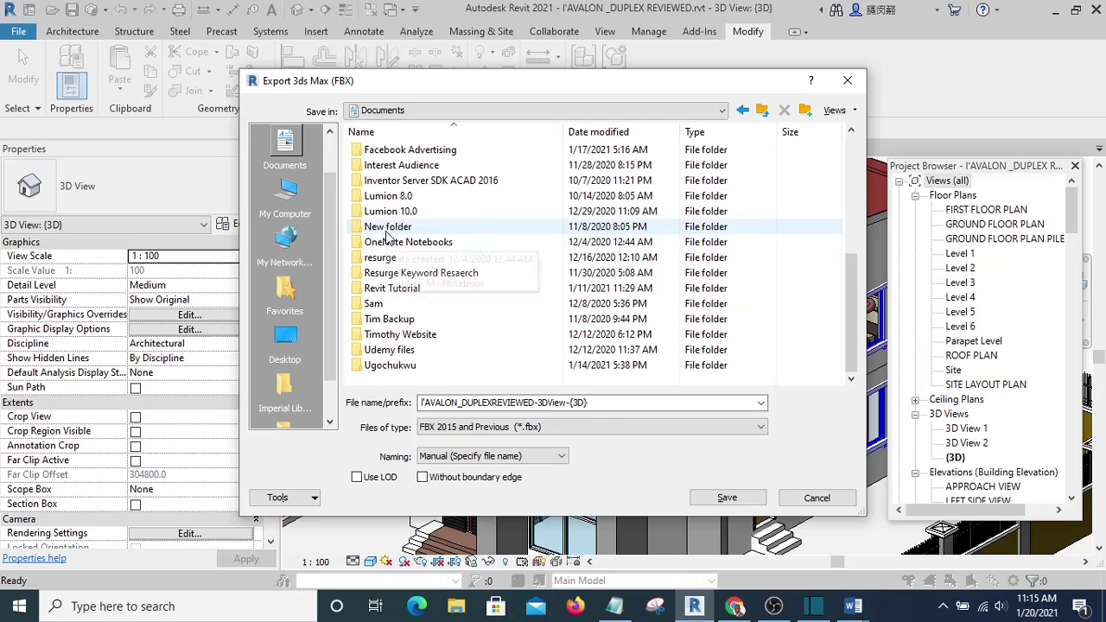
{"action": "double_click", "coordinate": [393, 288]}
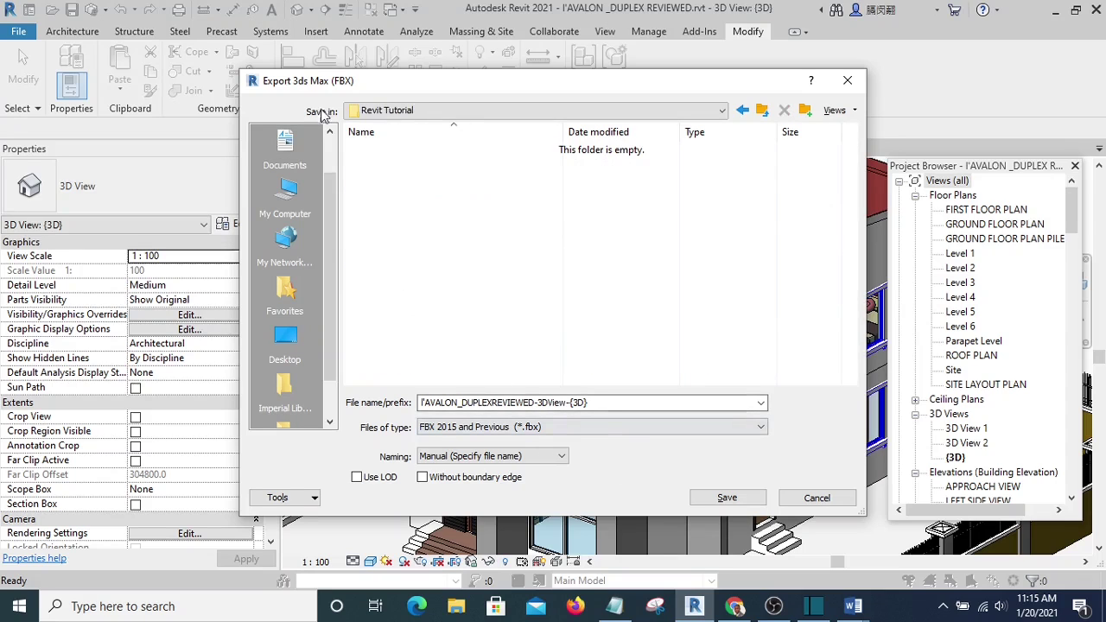
Rename the export file to 'Revit 3ds Max Tutorial-3DView-{3D}'
{"action": "left_click", "coordinate": [570, 403]}
{"action": "left_click", "coordinate": [570, 403]}
{"action": "left_click_drag", "start_coordinate": [536, 402], "coordinate": [363, 412]}
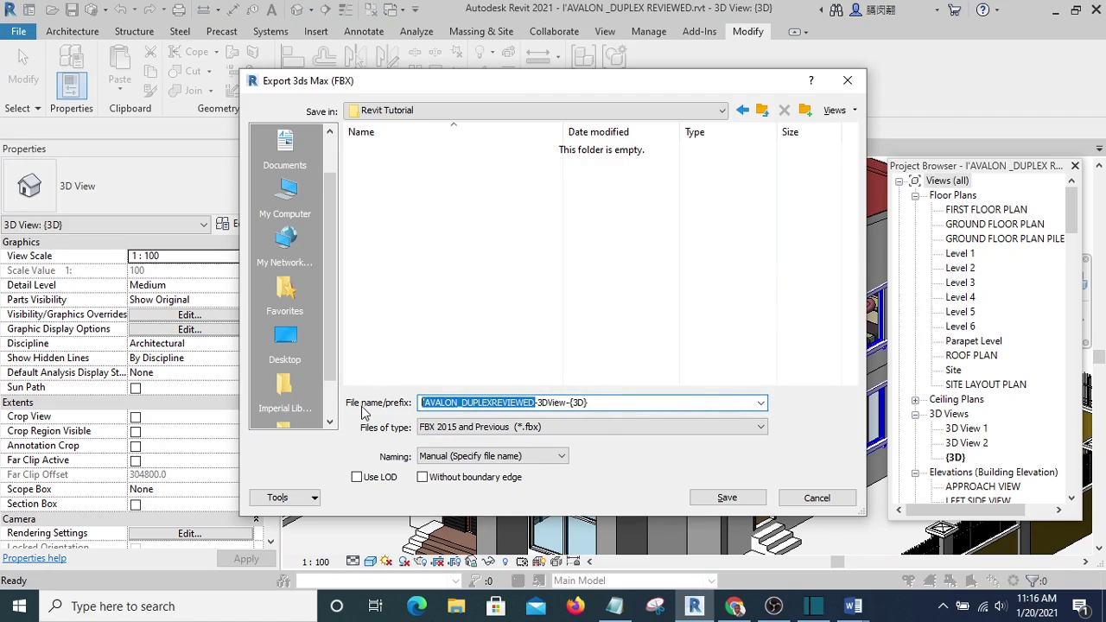
{"action": "key", "text": "BackSpace"}
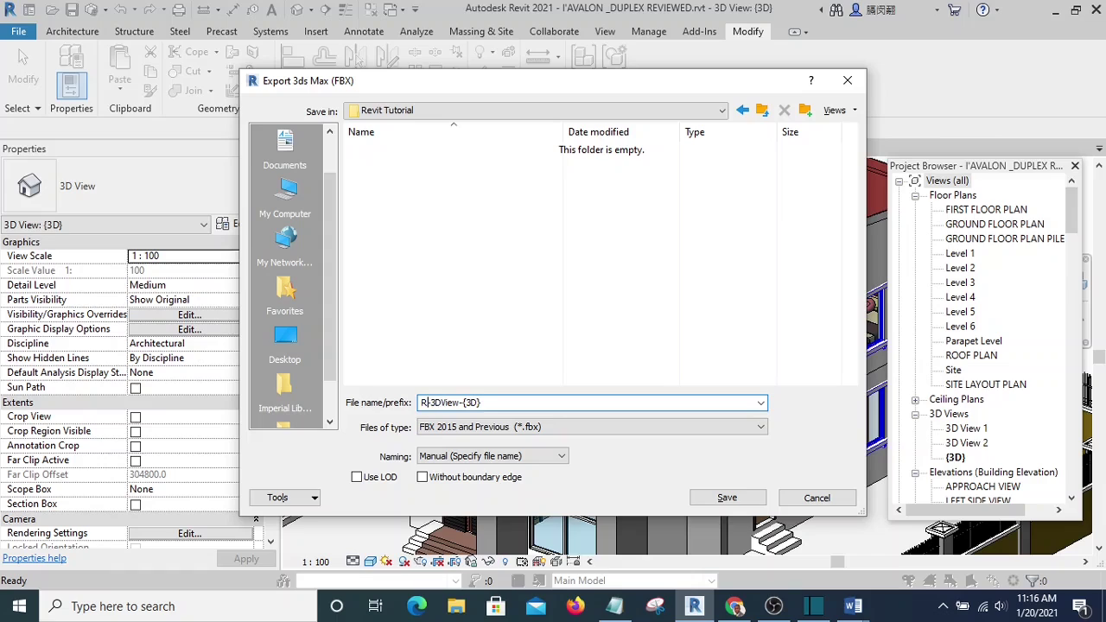
{"action": "type", "text": "Revit 3ds Mas"}
{"action": "key", "text": "BackSpace"}
{"action": "type", "text": "x Tutori"}
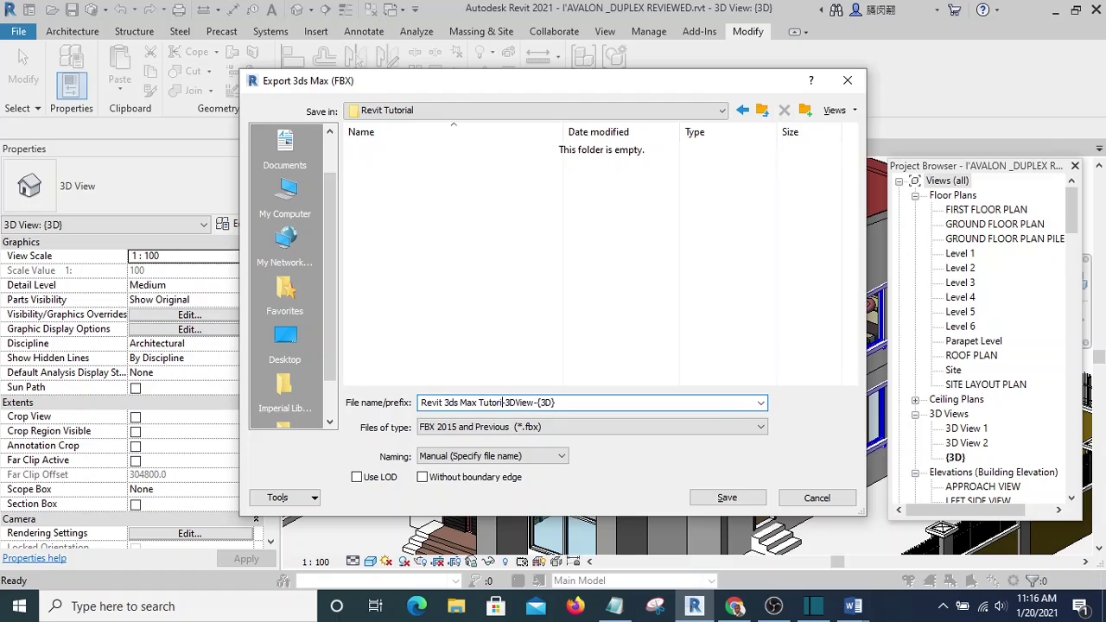
{"action": "type", "text": "al"}
Save the FBX export, orbit out to see the whole duplex, and dismiss 3ds Max's application menu
{"action": "left_click", "coordinate": [727, 502]}
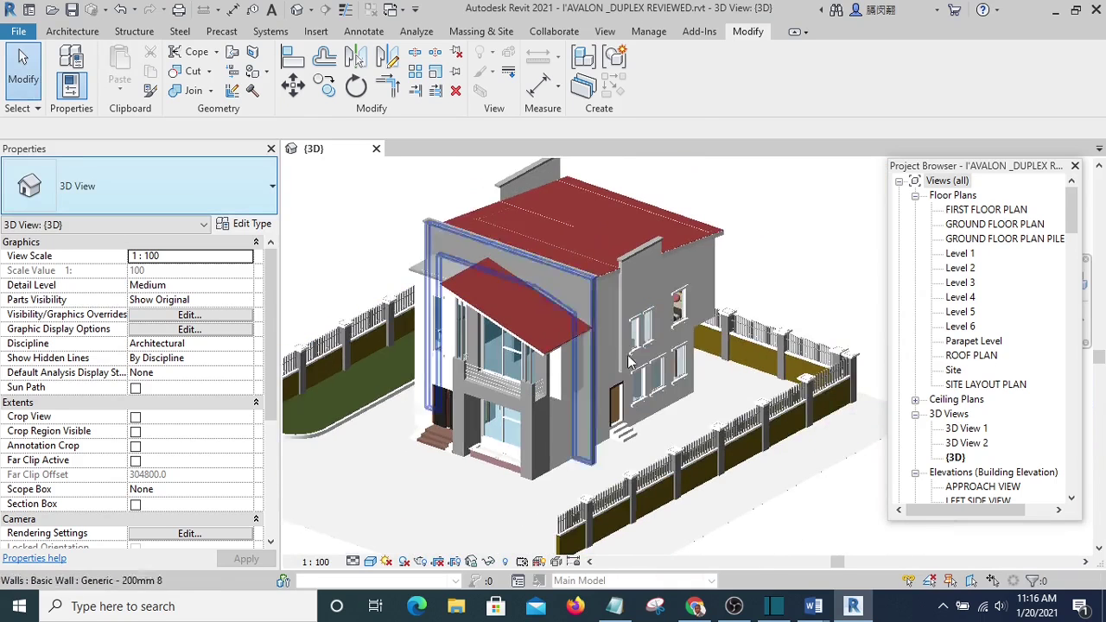
{"action": "middle_click_drag", "start_coordinate": [629, 364], "coordinate": [749, 277], "text": "shift"}
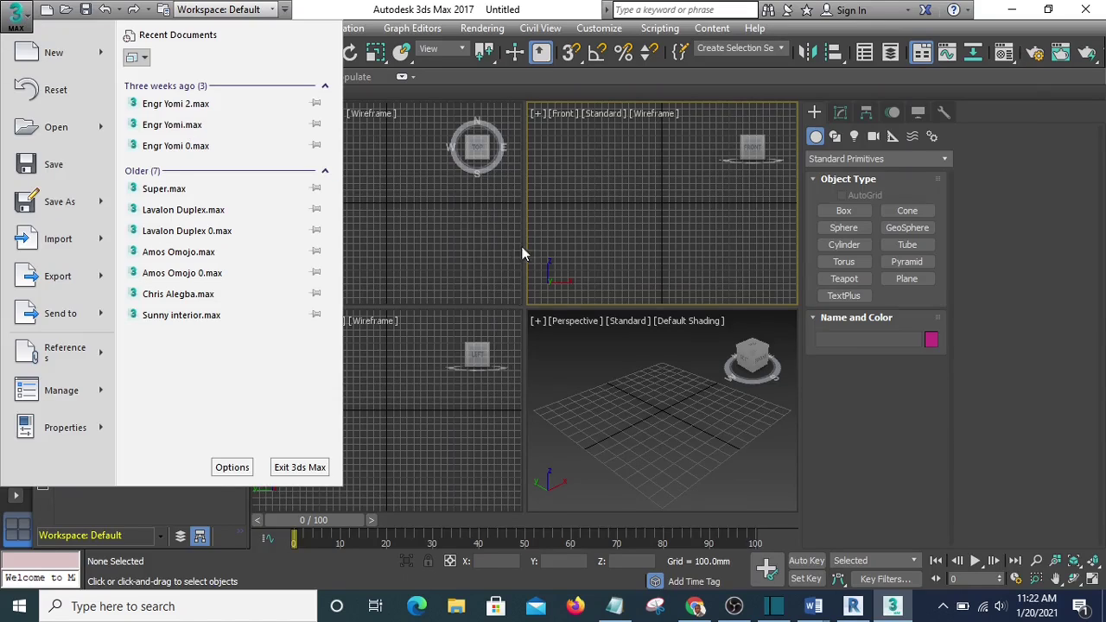
{"action": "left_click", "coordinate": [522, 253]}
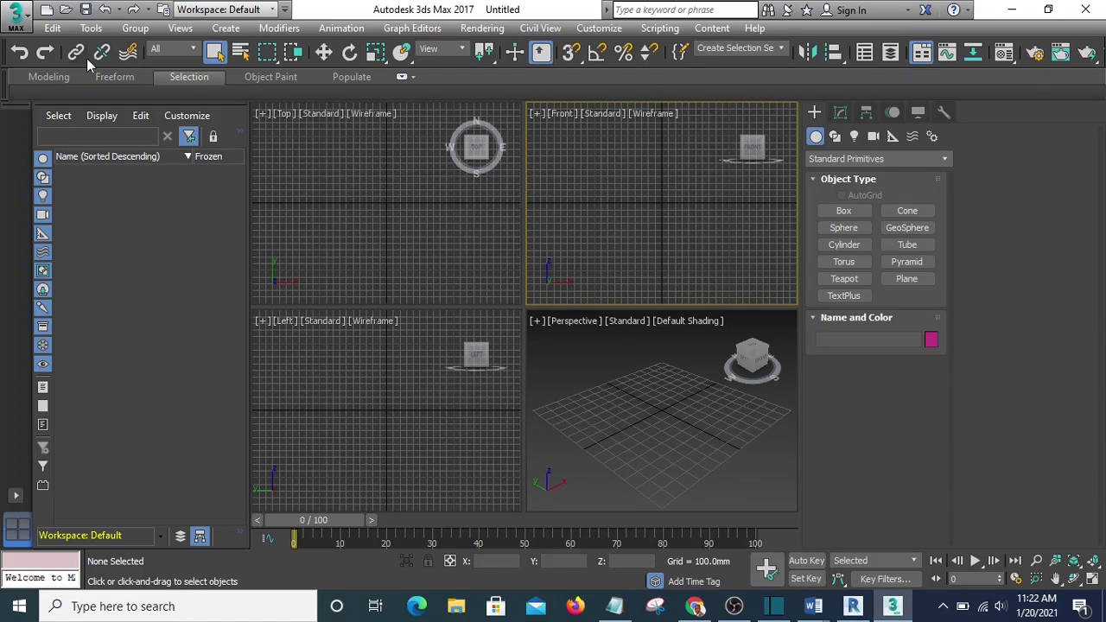
Pick Revit 3ds Max Tutorial-3DView-{3D}.fbx from Documents > Revit Tutorial as the file to link
{"action": "left_click", "coordinate": [19, 18]}
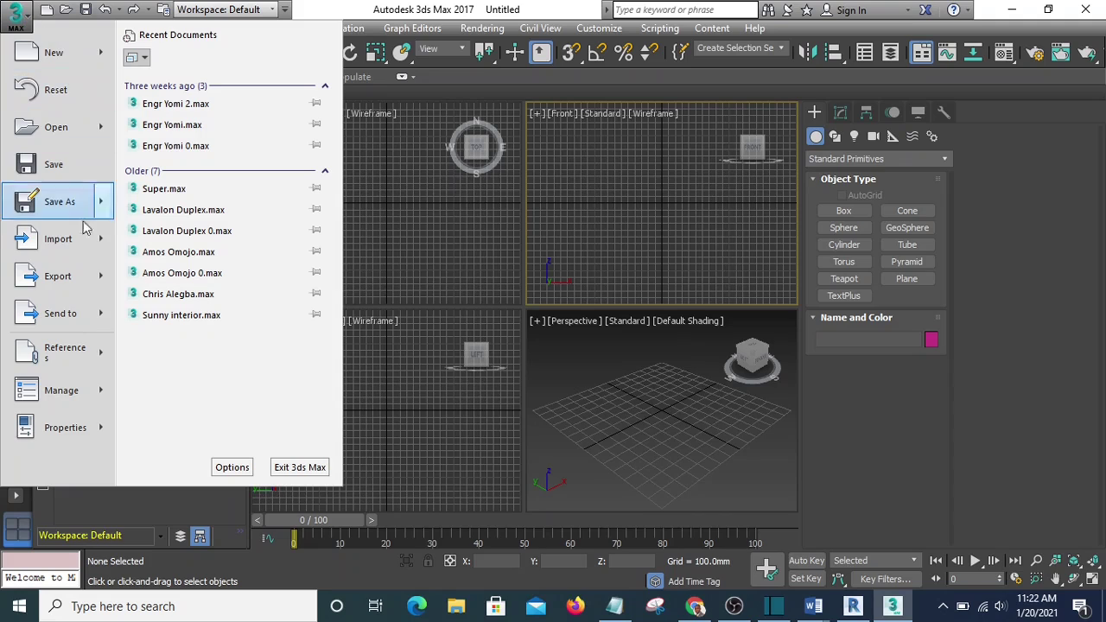
{"action": "mouse_move", "coordinate": [103, 242]}
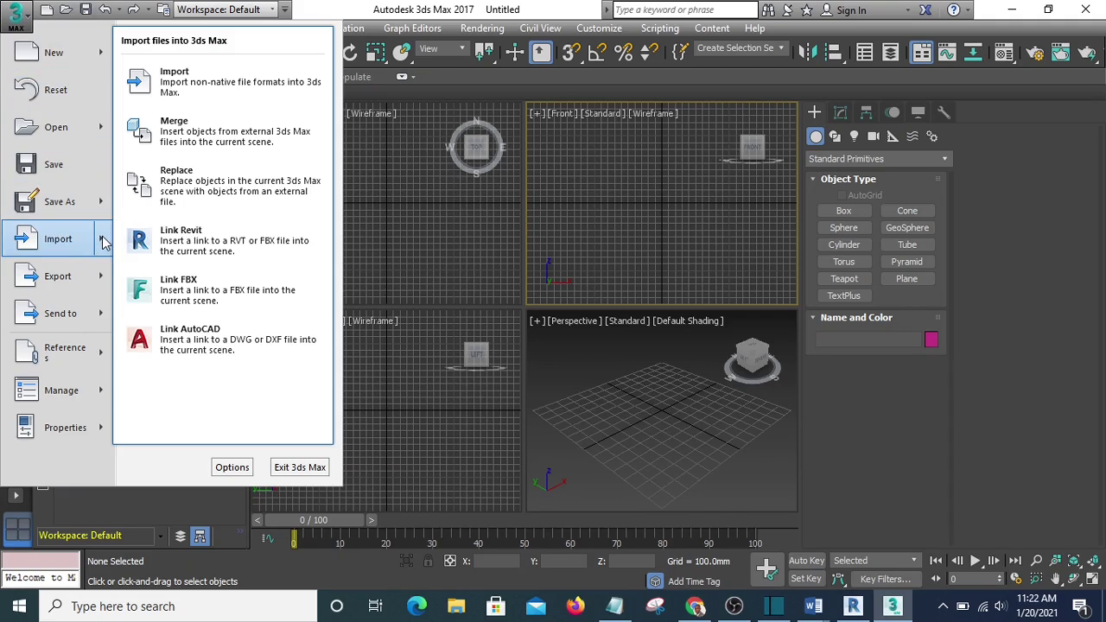
{"action": "left_click", "coordinate": [194, 286]}
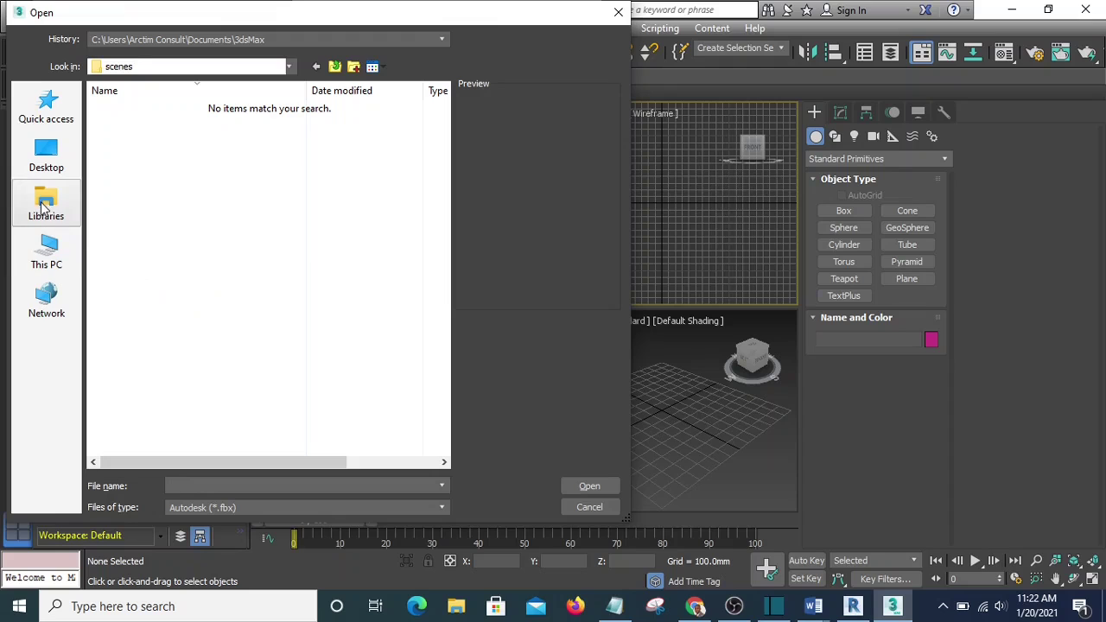
{"action": "left_click", "coordinate": [46, 206]}
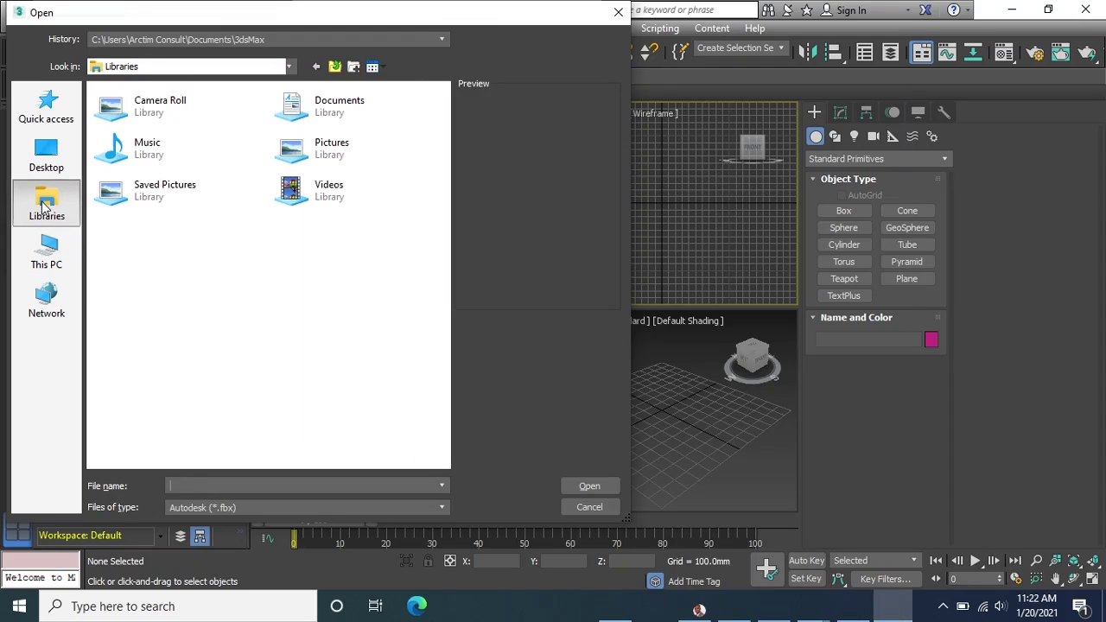
{"action": "double_click", "coordinate": [320, 108]}
{"action": "scroll", "coordinate": [155, 363], "scroll_direction": "down", "scroll_amount": 3}
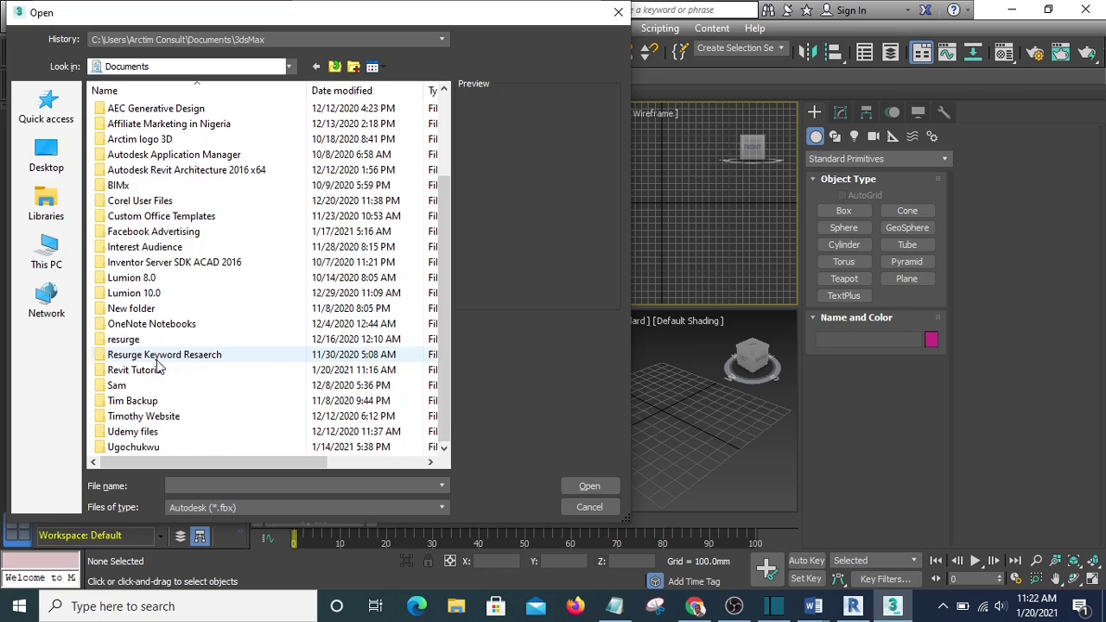
{"action": "scroll", "coordinate": [156, 372], "scroll_direction": "up", "scroll_amount": 1}
{"action": "scroll", "coordinate": [153, 386], "scroll_direction": "down", "scroll_amount": 1}
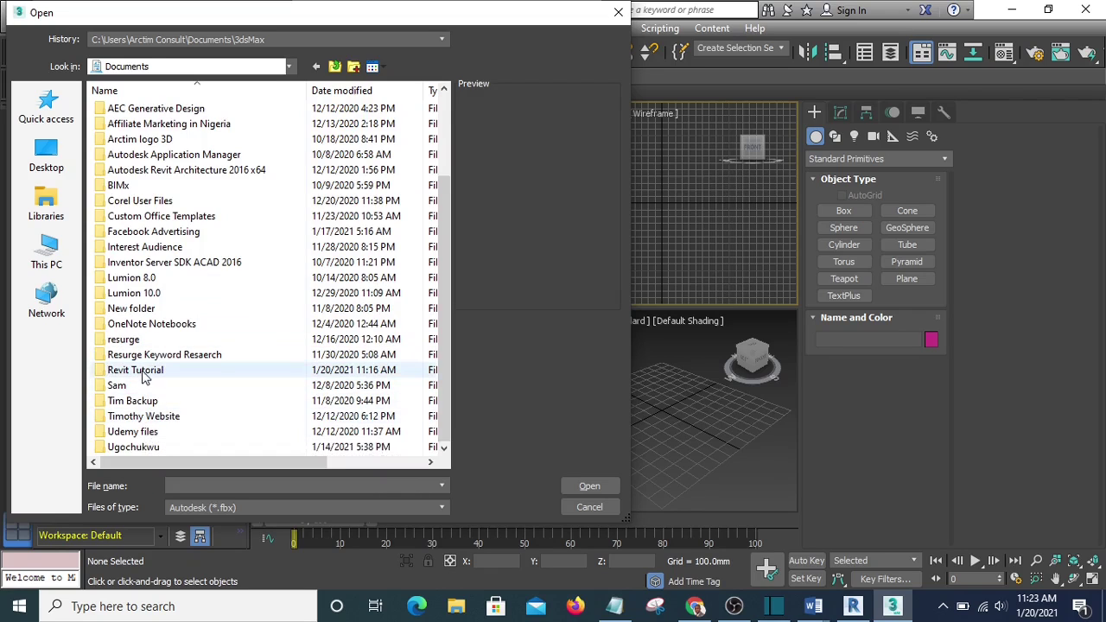
{"action": "double_click", "coordinate": [139, 370]}
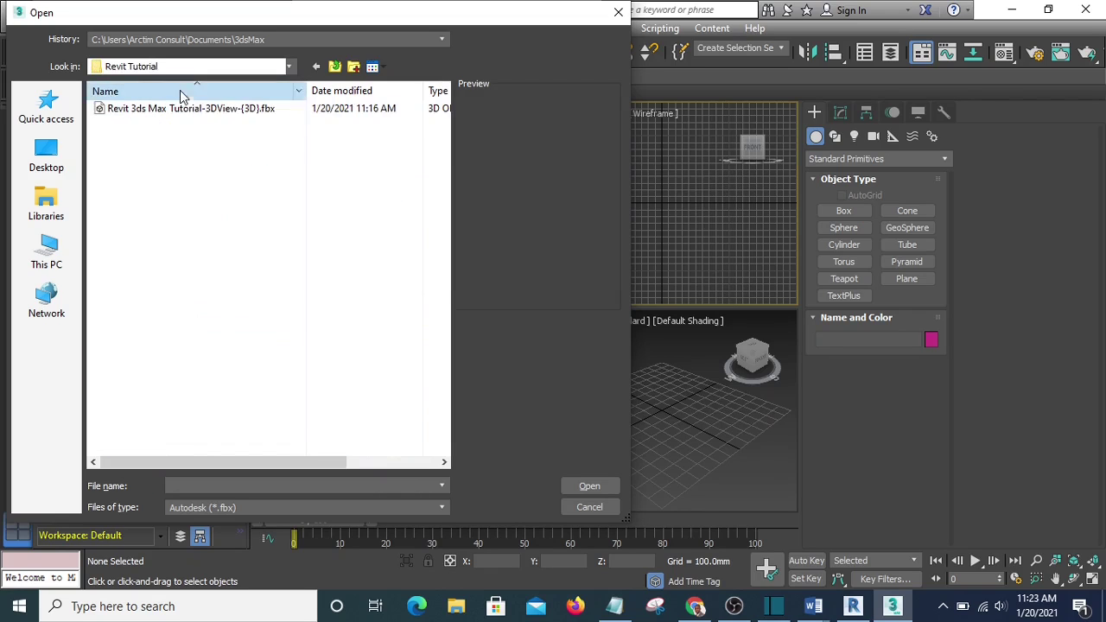
{"action": "left_click", "coordinate": [182, 110]}
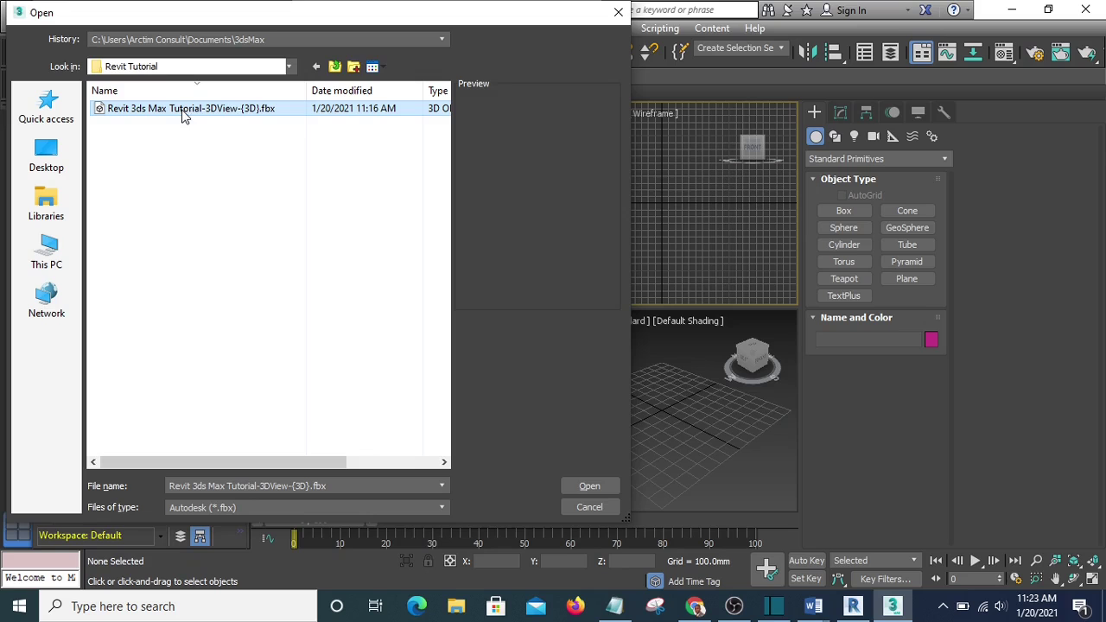
{"action": "left_click", "coordinate": [590, 485]}
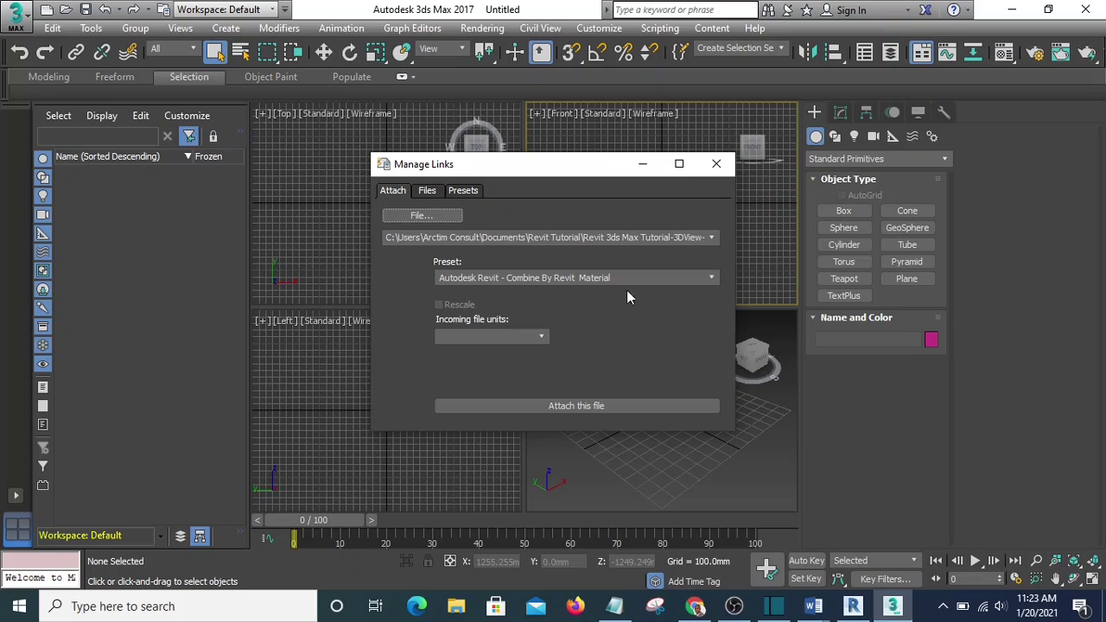
Attach the FBX using the Autodesk Revit - Combine By Revit Material preset, declining the exposure change
{"action": "left_click", "coordinate": [662, 278]}
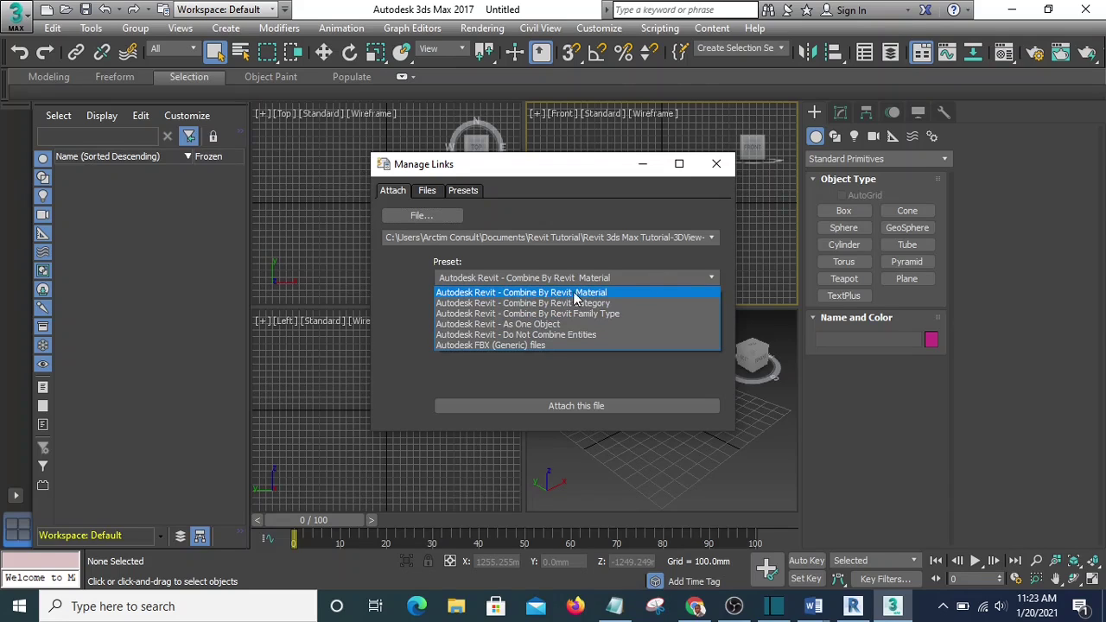
{"action": "left_click", "coordinate": [608, 293]}
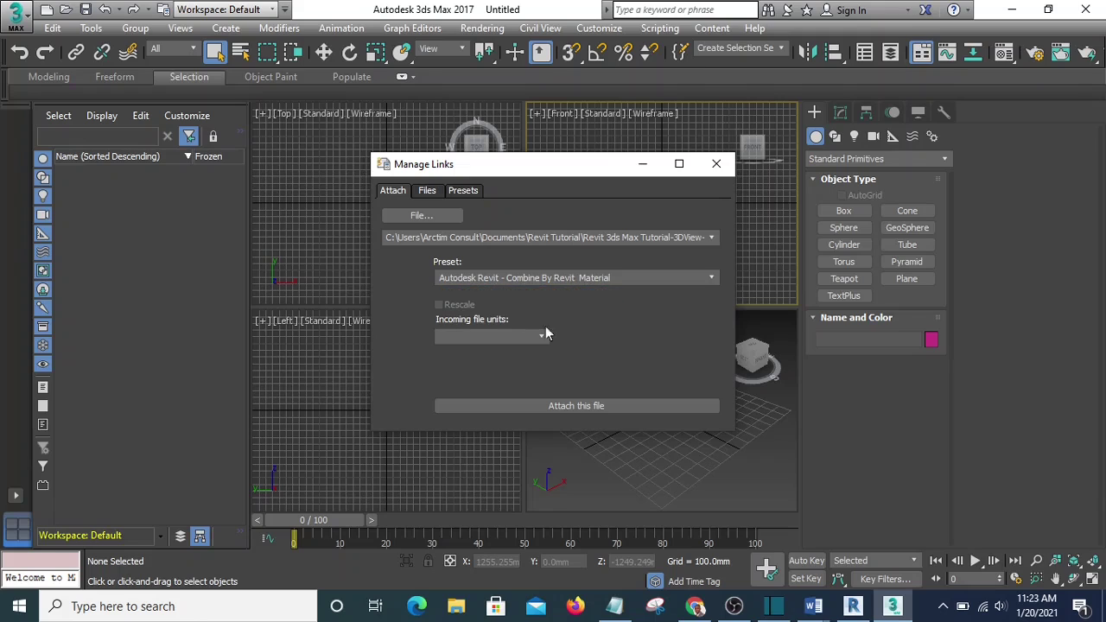
{"action": "left_click", "coordinate": [553, 408]}
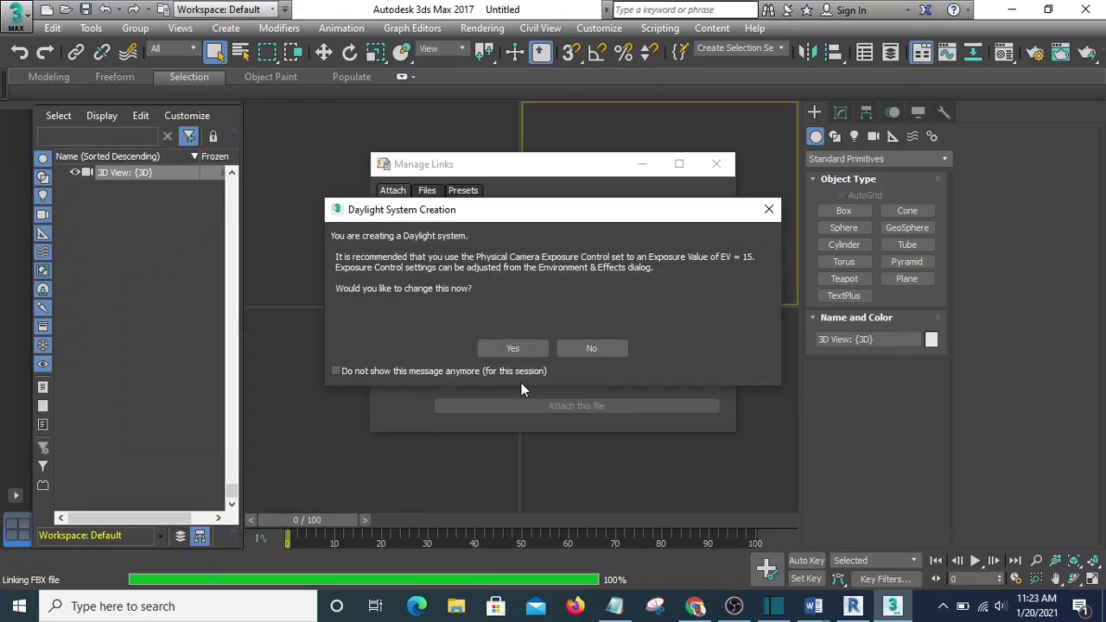
{"action": "left_click", "coordinate": [595, 349]}
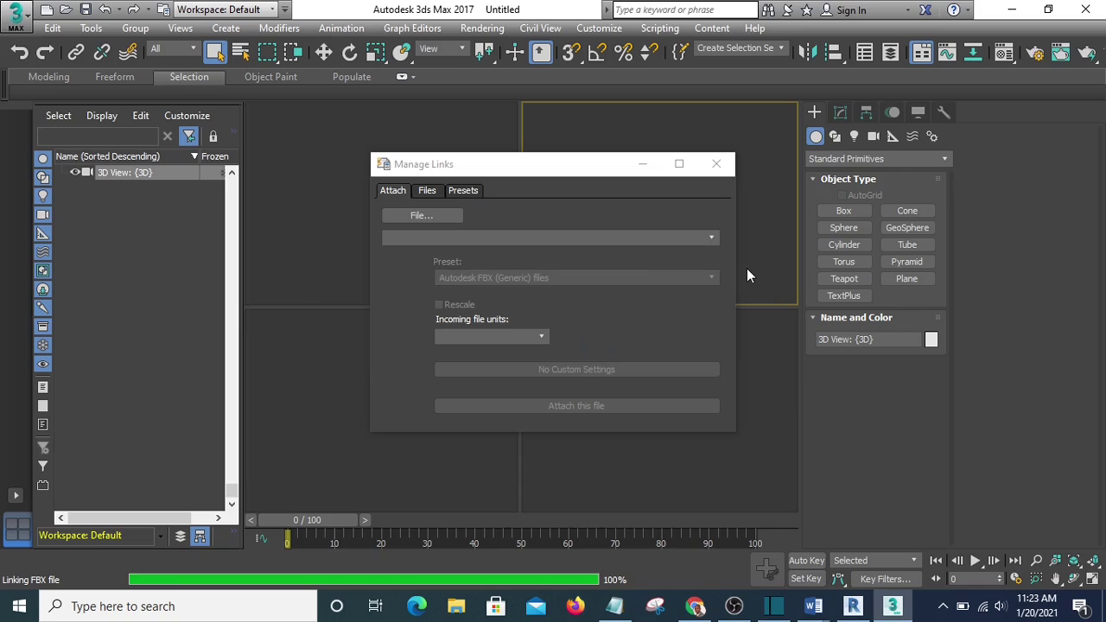
Close Manage Links and maximize the Perspective viewport, briefly isolating the 3D View camera
{"action": "left_click", "coordinate": [716, 165]}
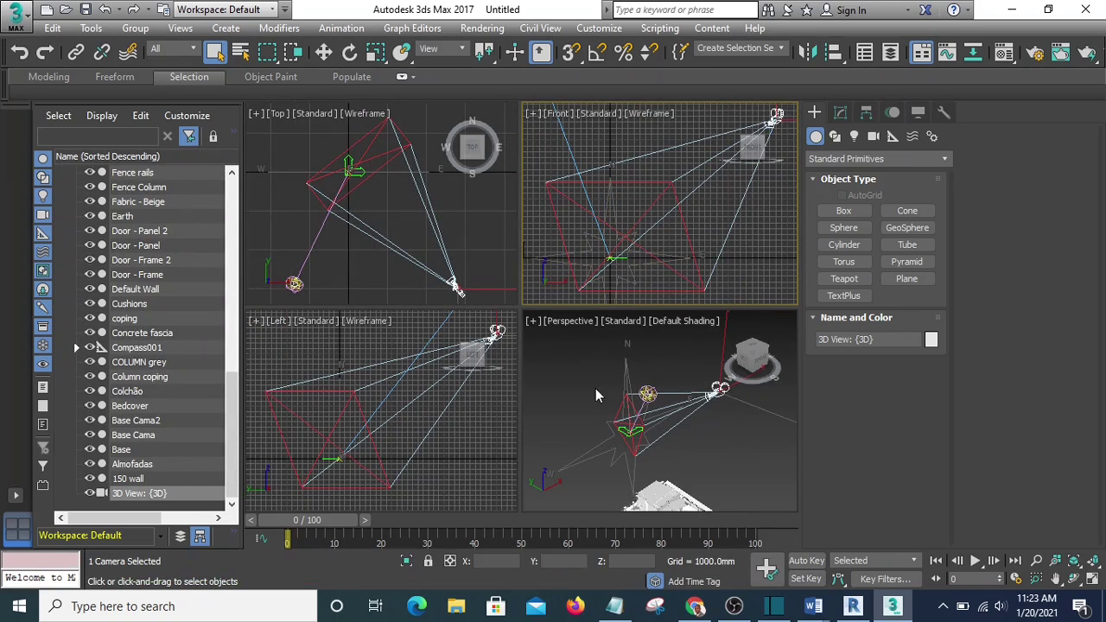
{"action": "scroll", "coordinate": [595, 388], "scroll_direction": "down", "scroll_amount": 10}
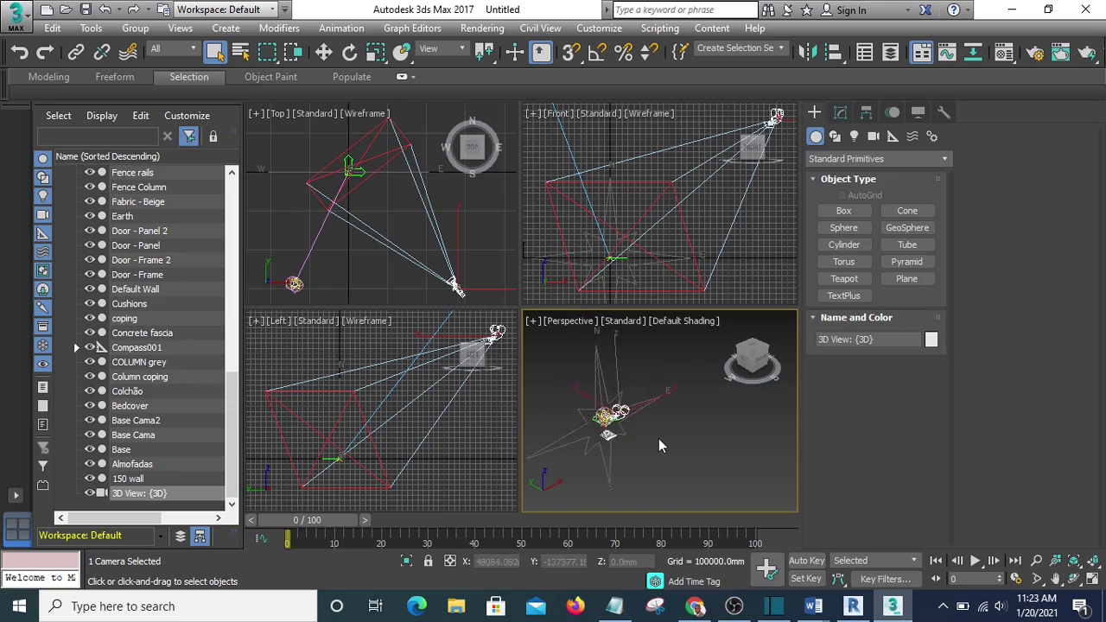
{"action": "scroll", "coordinate": [659, 436], "scroll_direction": "up", "scroll_amount": 4}
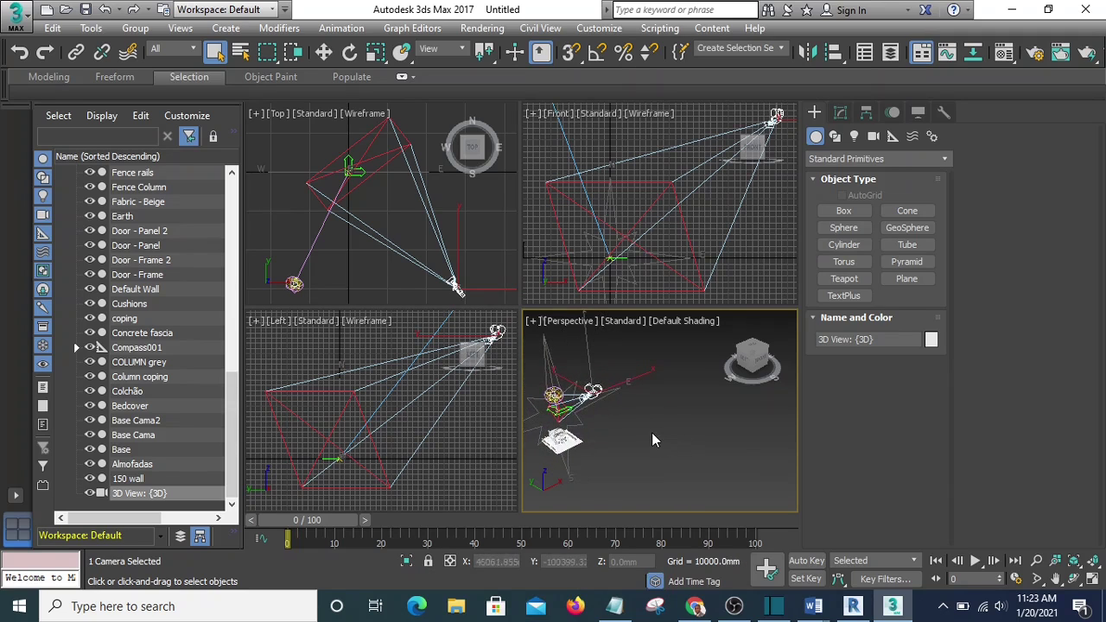
{"action": "key", "text": "alt+w"}
{"action": "middle_click_drag", "start_coordinate": [505, 328], "coordinate": [518, 344]}
{"action": "scroll", "coordinate": [482, 359], "scroll_direction": "up", "scroll_amount": 4}
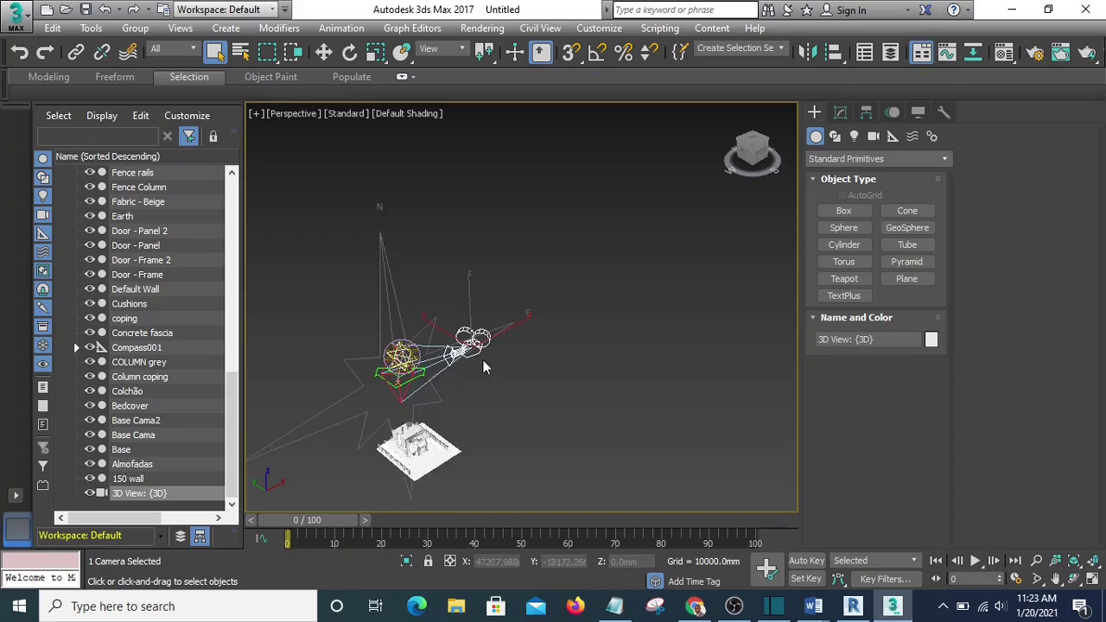
{"action": "key", "text": "alt+q"}
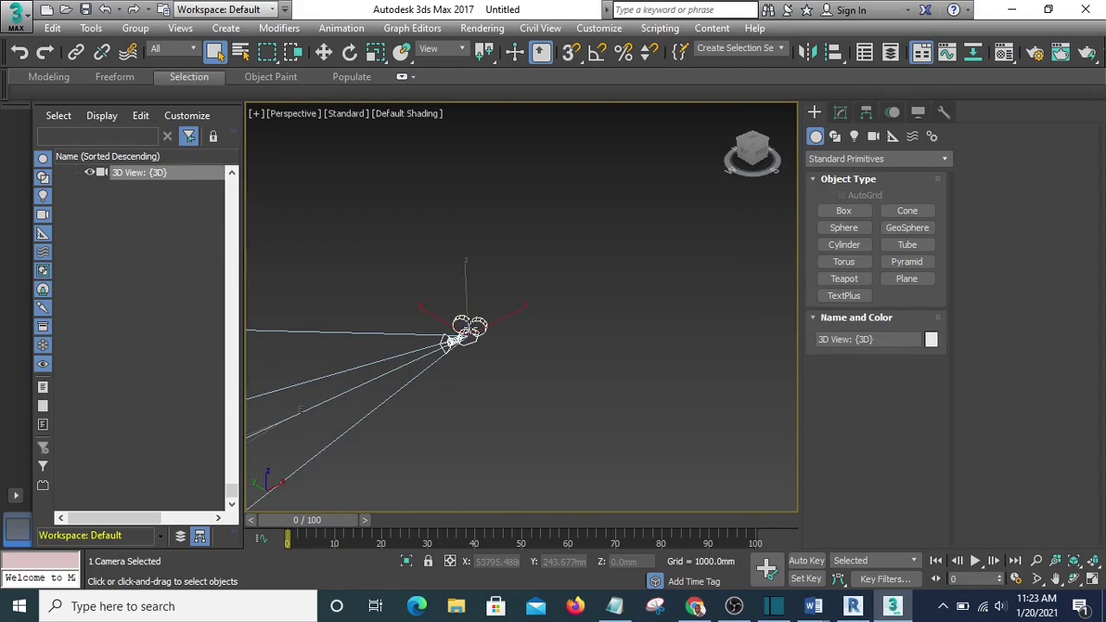
{"action": "key", "text": "alt+q"}
{"action": "scroll", "coordinate": [609, 312], "scroll_direction": "down", "scroll_amount": 5}
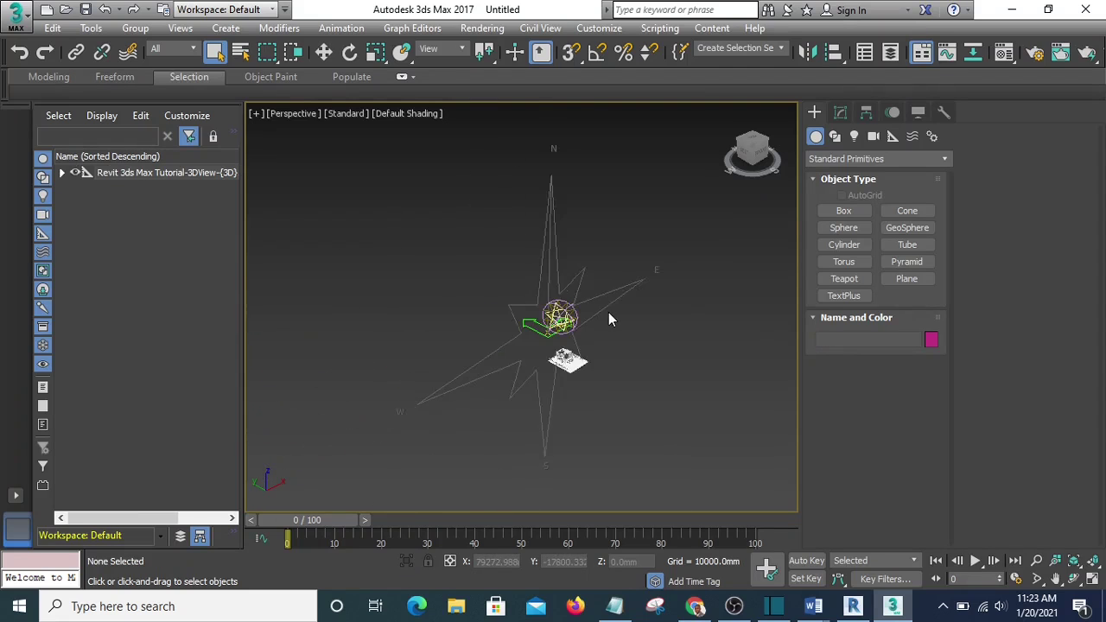
Delete the linked sun and compass group and orbit around the house
{"action": "left_click", "coordinate": [554, 335]}
{"action": "key", "text": "Delete"}
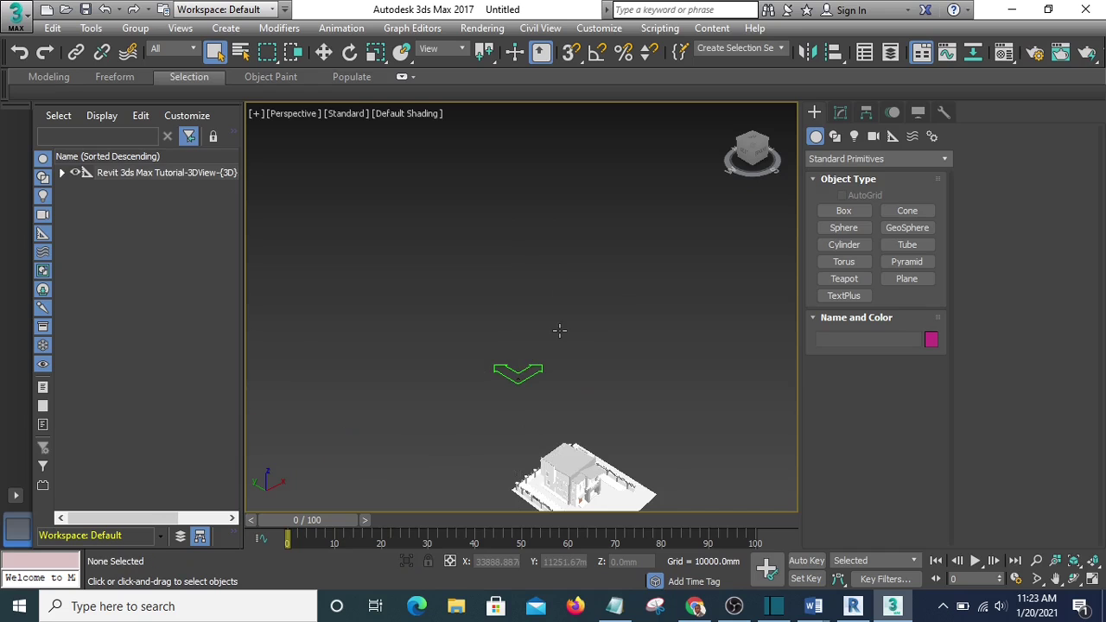
{"action": "scroll", "coordinate": [566, 393], "scroll_direction": "up", "scroll_amount": 6}
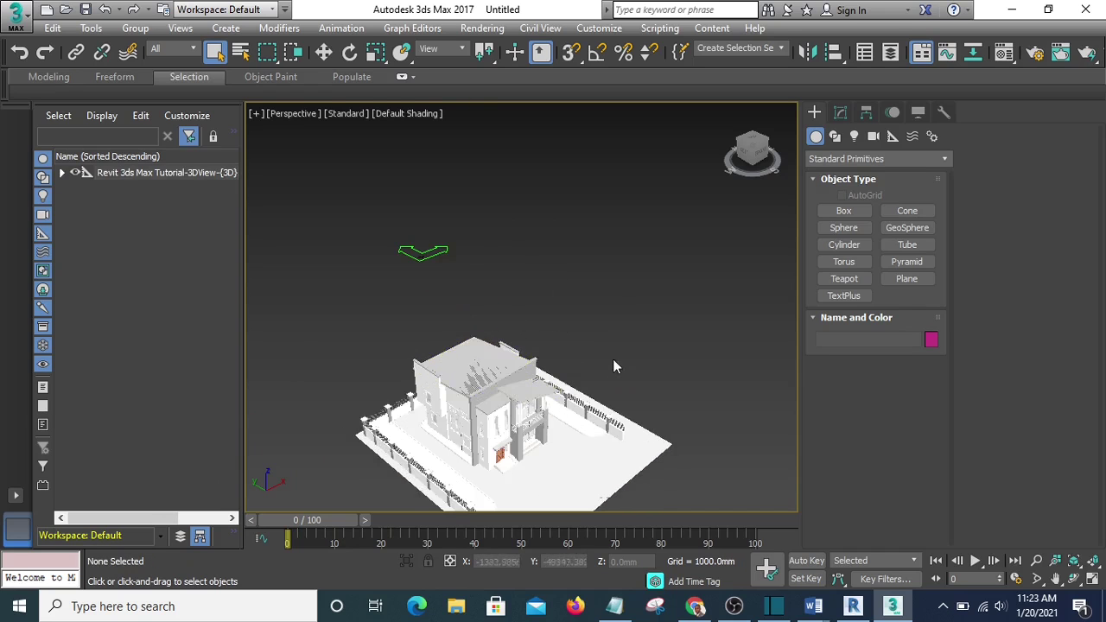
{"action": "middle_click_drag", "start_coordinate": [636, 391], "coordinate": [645, 224], "text": "alt"}
Select the Roofing - Tile 2 roof, then the COLUMN grey object, to confirm each is one object
{"action": "scroll", "coordinate": [479, 357], "scroll_direction": "up", "scroll_amount": 5}
{"action": "scroll", "coordinate": [420, 334], "scroll_direction": "down", "scroll_amount": 4}
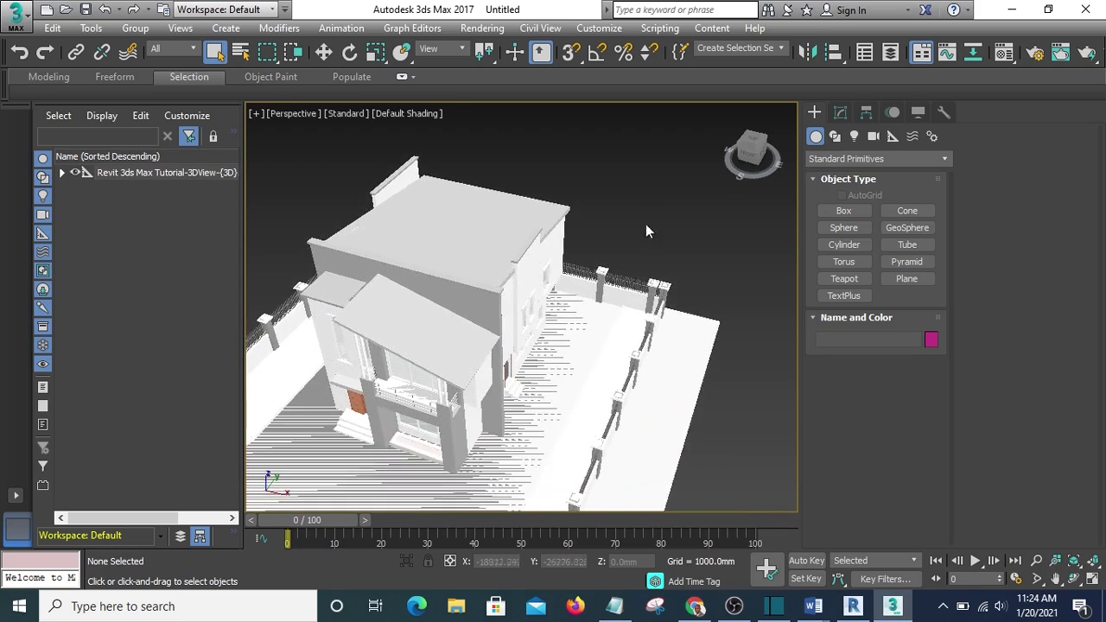
{"action": "left_click", "coordinate": [422, 326]}
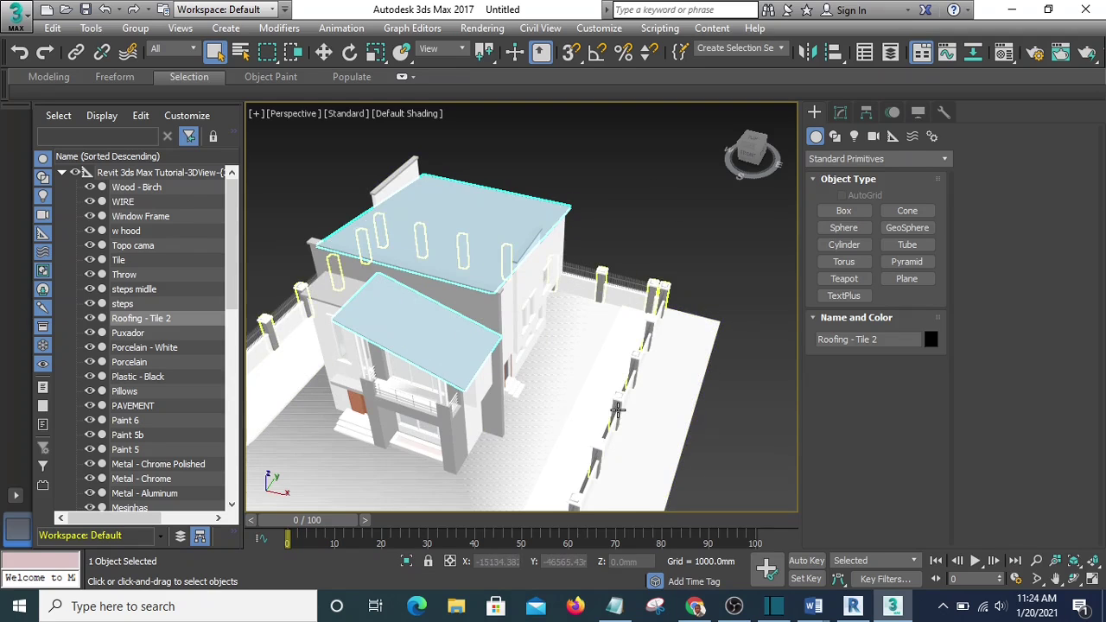
{"action": "left_click", "coordinate": [698, 223]}
{"action": "middle_click_drag", "start_coordinate": [666, 294], "coordinate": [449, 375], "text": "alt"}
{"action": "left_click", "coordinate": [454, 296]}
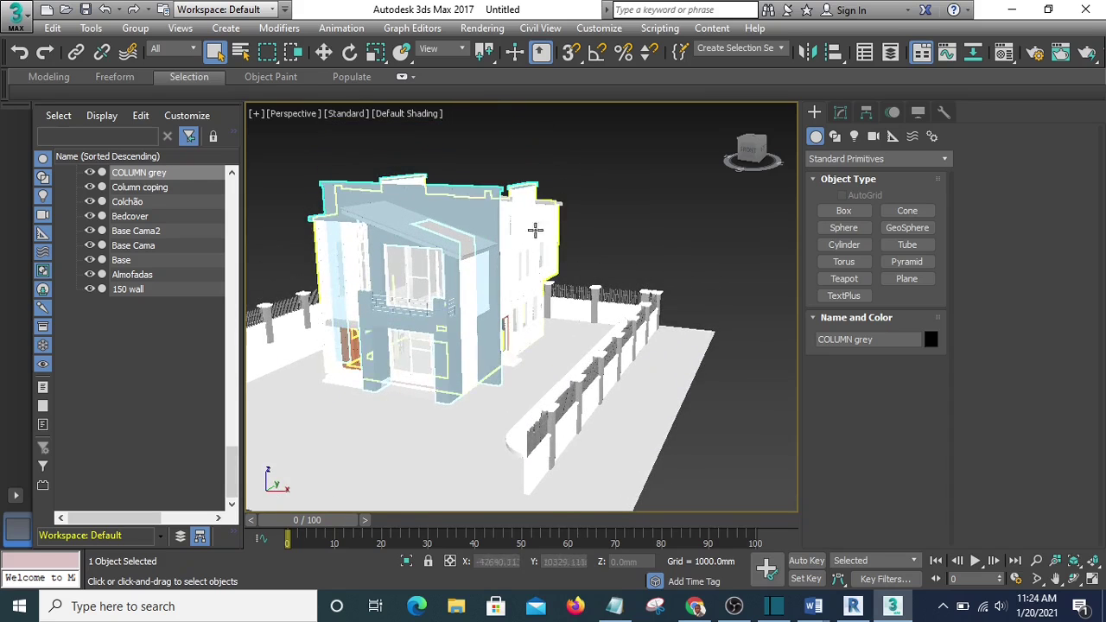
Deselect the column, then orbit and pan until the house sits centred in a front three-quarter view
{"action": "left_click", "coordinate": [679, 199]}
{"action": "middle_click_drag", "start_coordinate": [626, 276], "coordinate": [554, 355], "text": "alt"}
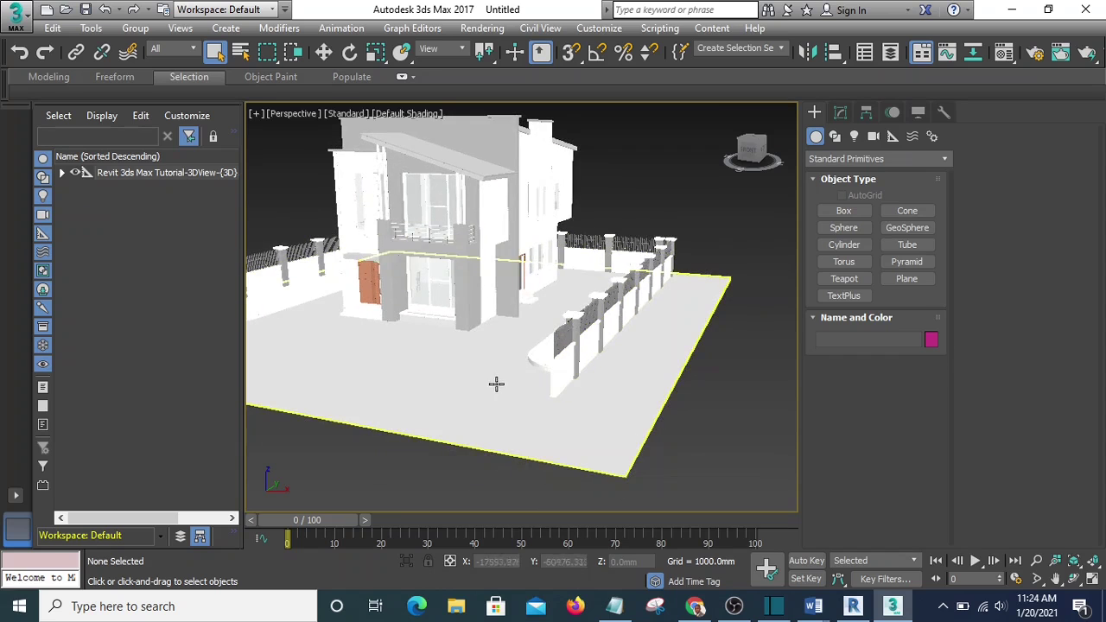
{"action": "middle_click_drag", "start_coordinate": [647, 195], "coordinate": [660, 244]}
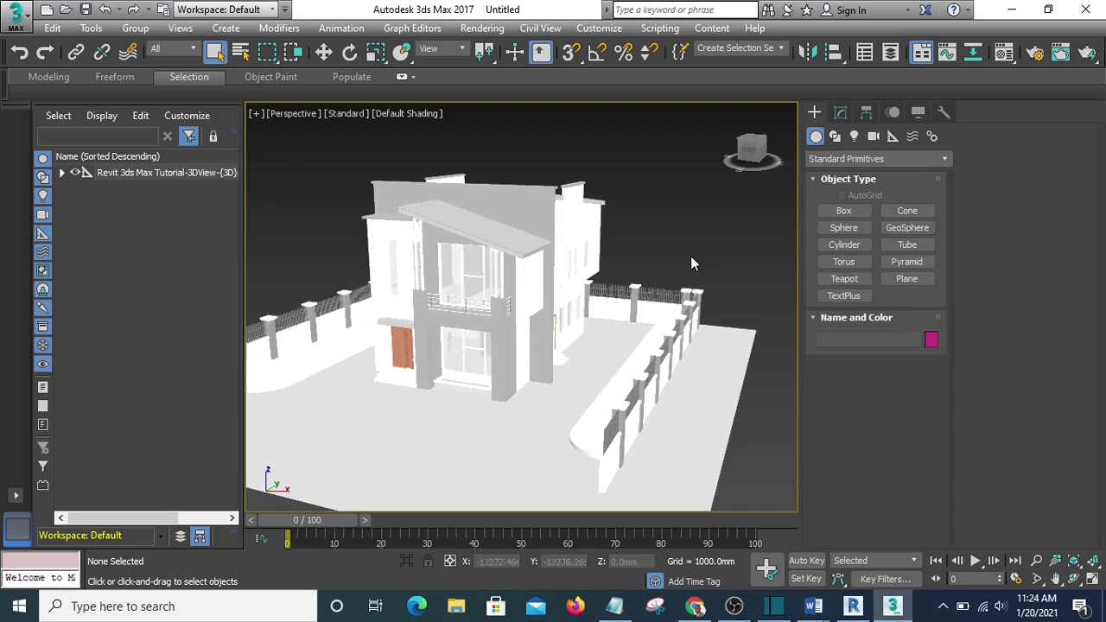
{"action": "middle_click_drag", "start_coordinate": [543, 331], "coordinate": [622, 403], "text": "alt"}
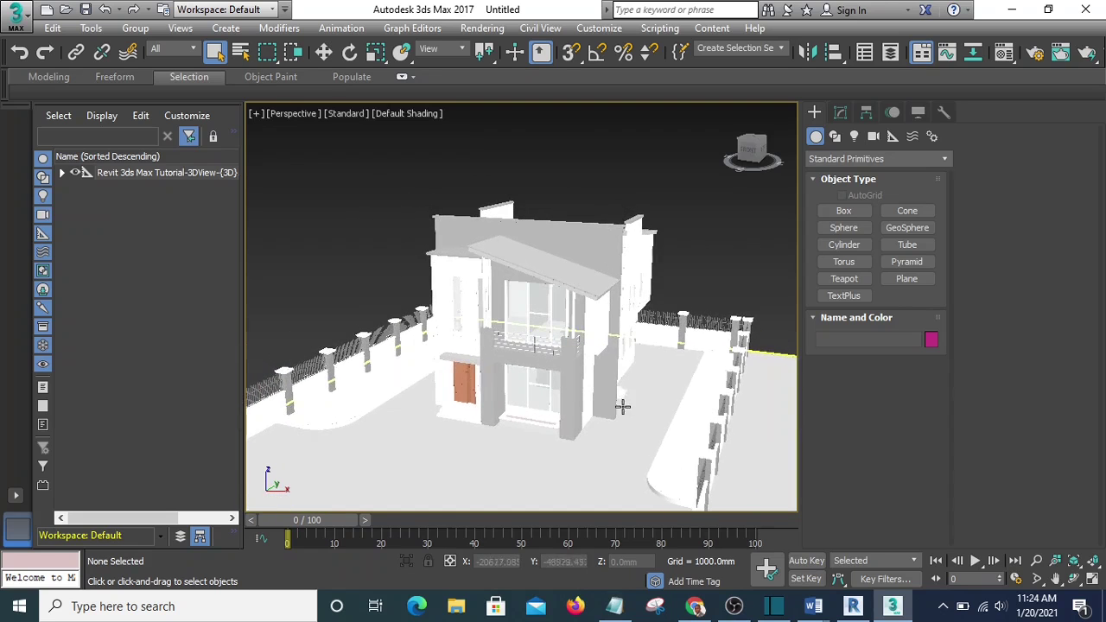
{"action": "middle_click_drag", "start_coordinate": [693, 266], "coordinate": [680, 256]}
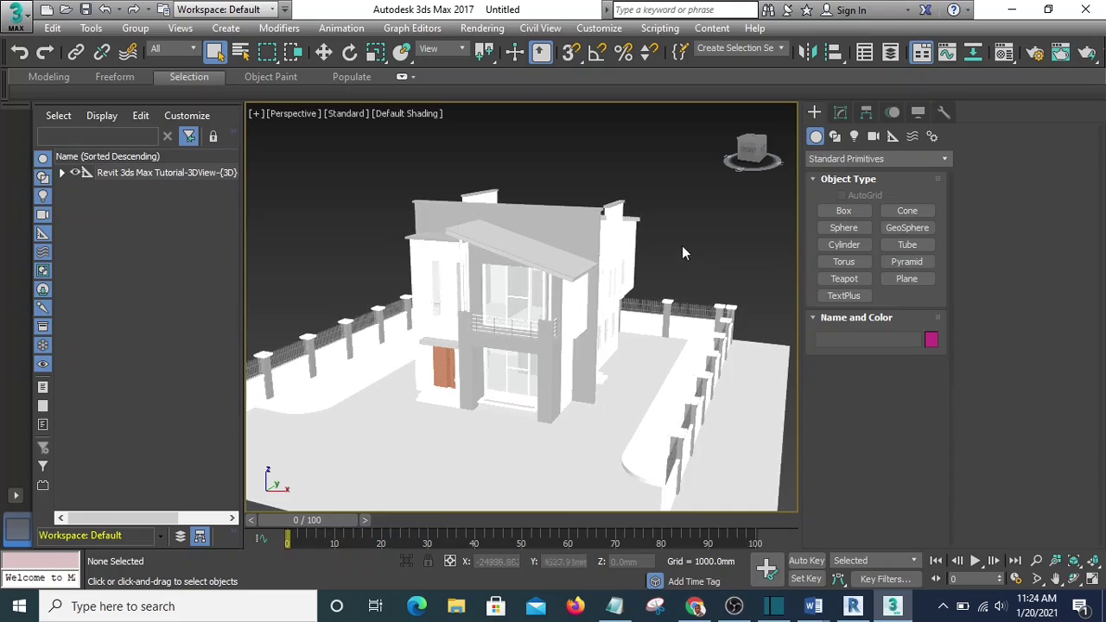
{"action": "middle_click_drag", "start_coordinate": [703, 246], "coordinate": [699, 230]}
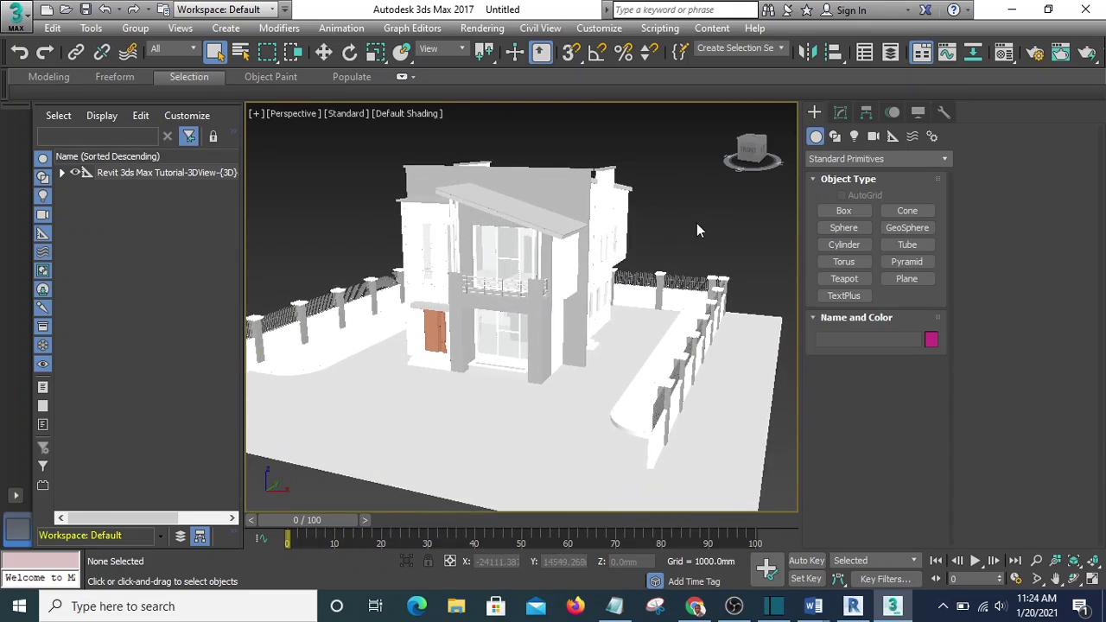